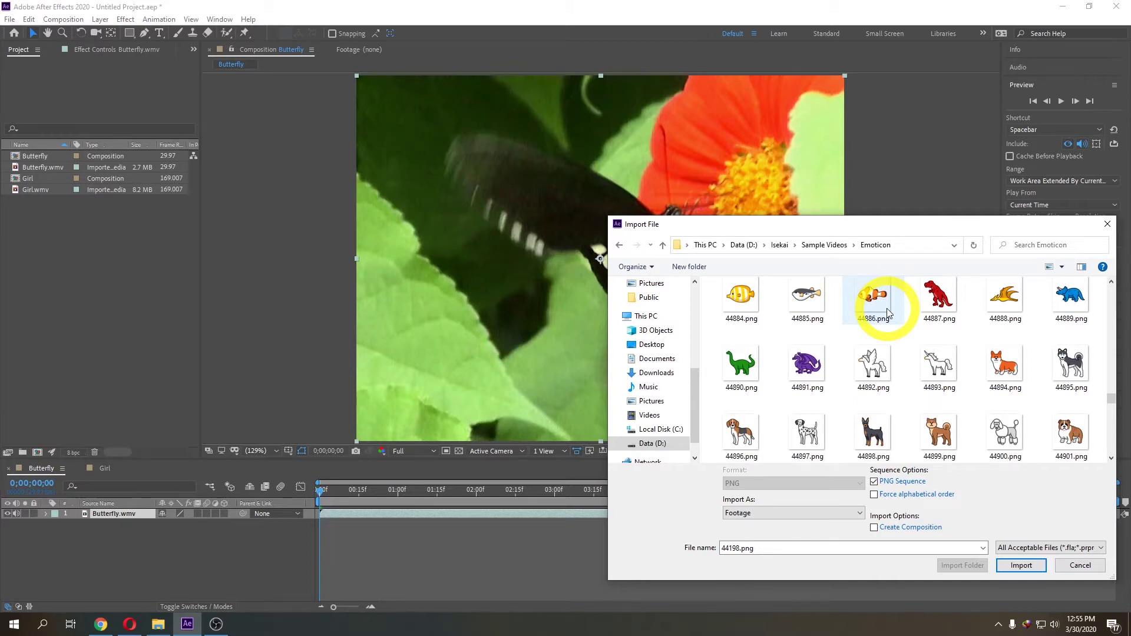
In the Emoticon folder, select the corgi image 44894.png and import it
{"action": "mouse_move", "coordinate": [802, 227]}
{"action": "left_mouse_down"}
{"action": "mouse_move", "coordinate": [818, 276]}
{"action": "mouse_move", "coordinate": [746, 253]}
{"action": "left_mouse_up"}
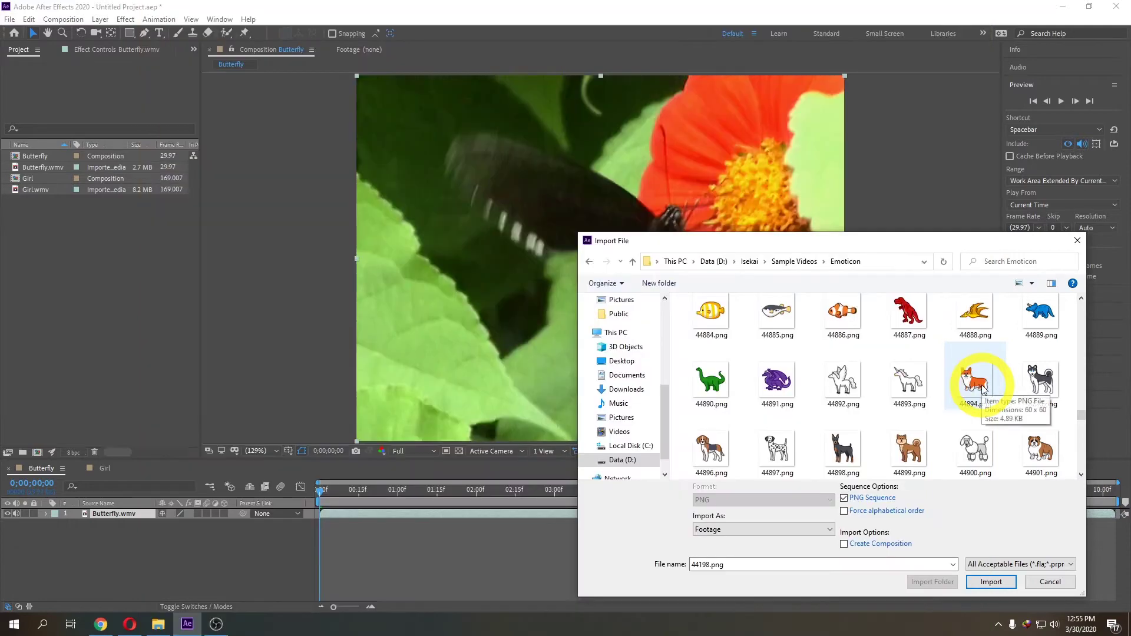
{"action": "left_click", "coordinate": [985, 379]}
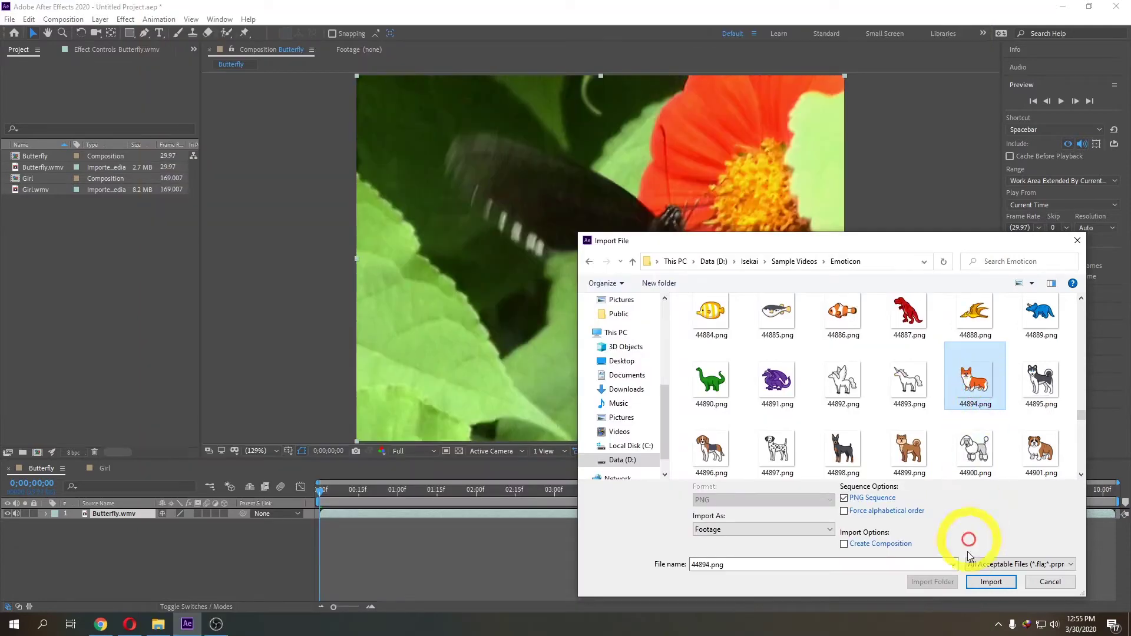
{"action": "left_click", "coordinate": [991, 583]}
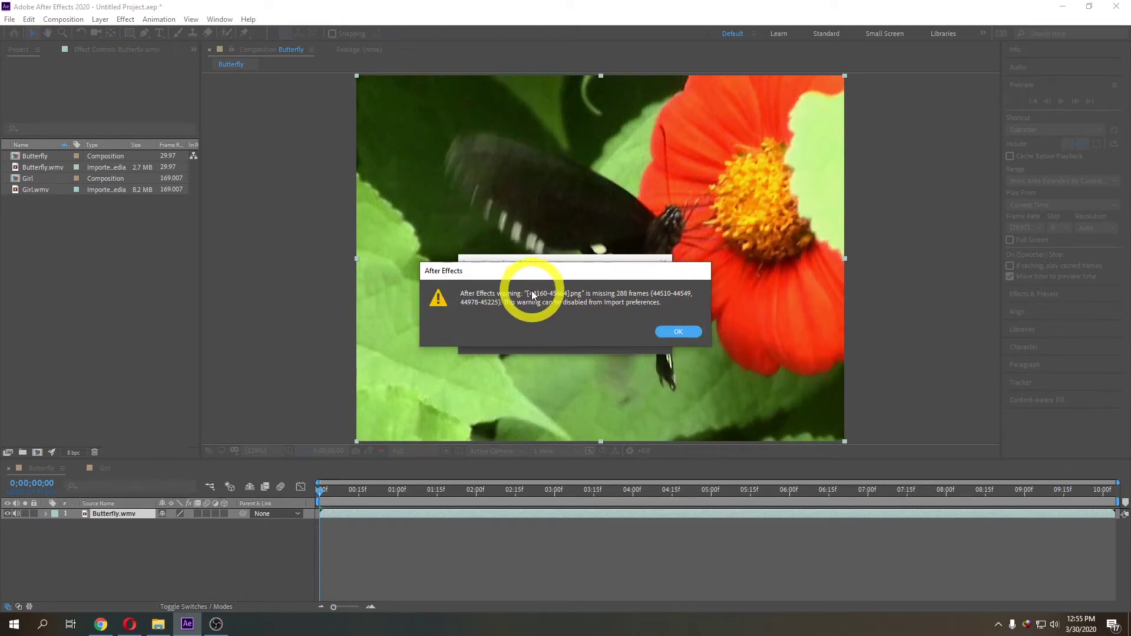
{"action": "left_click", "coordinate": [671, 331]}
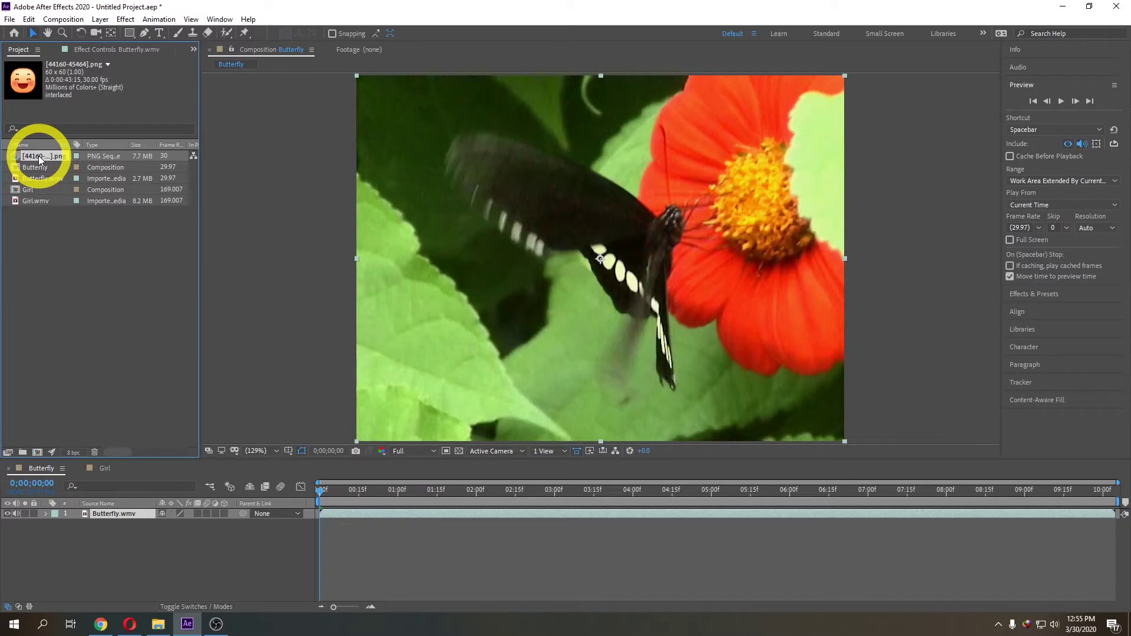
{"action": "key", "text": "Delete"}
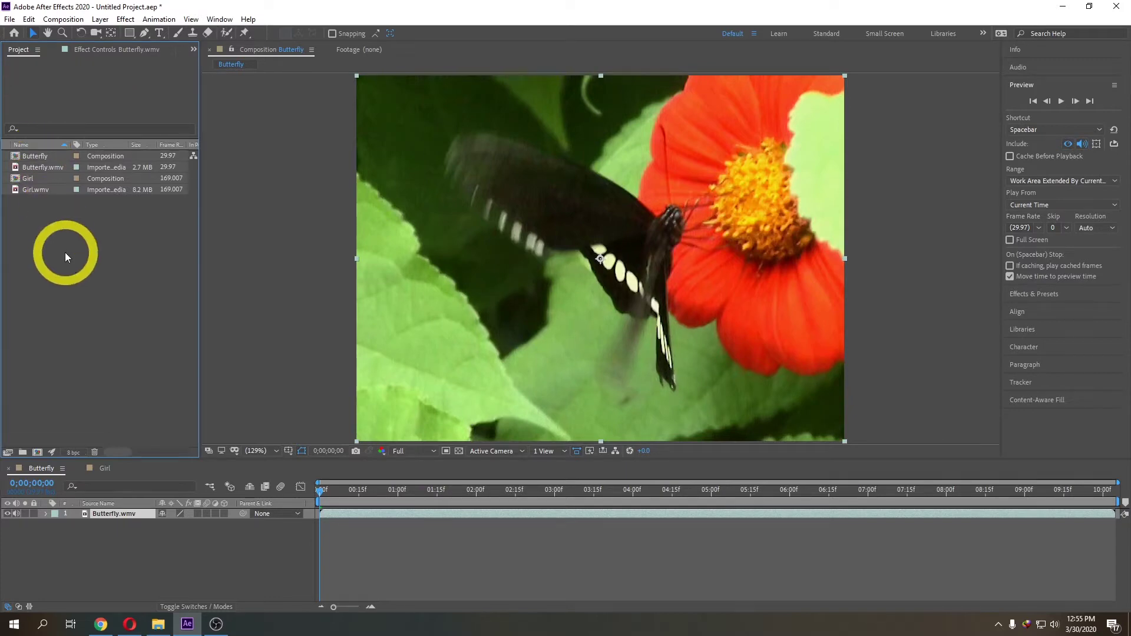
Reopen Import File and locate the corgi image 44894.png in the Emoticon list
{"action": "double_click", "coordinate": [64, 260]}
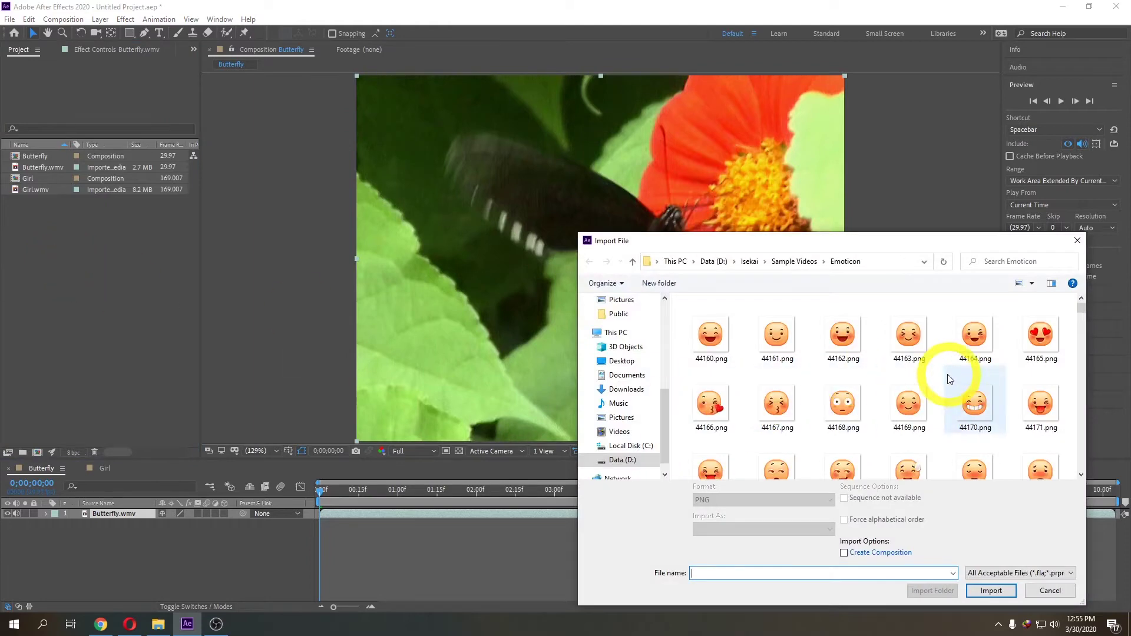
{"action": "left_click", "coordinate": [909, 396]}
{"action": "scroll", "coordinate": [909, 398], "scroll_direction": "down", "scroll_amount": 5}
{"action": "scroll", "coordinate": [909, 401], "scroll_direction": "down", "scroll_amount": 4}
{"action": "scroll", "coordinate": [909, 401], "scroll_direction": "down", "scroll_amount": 5}
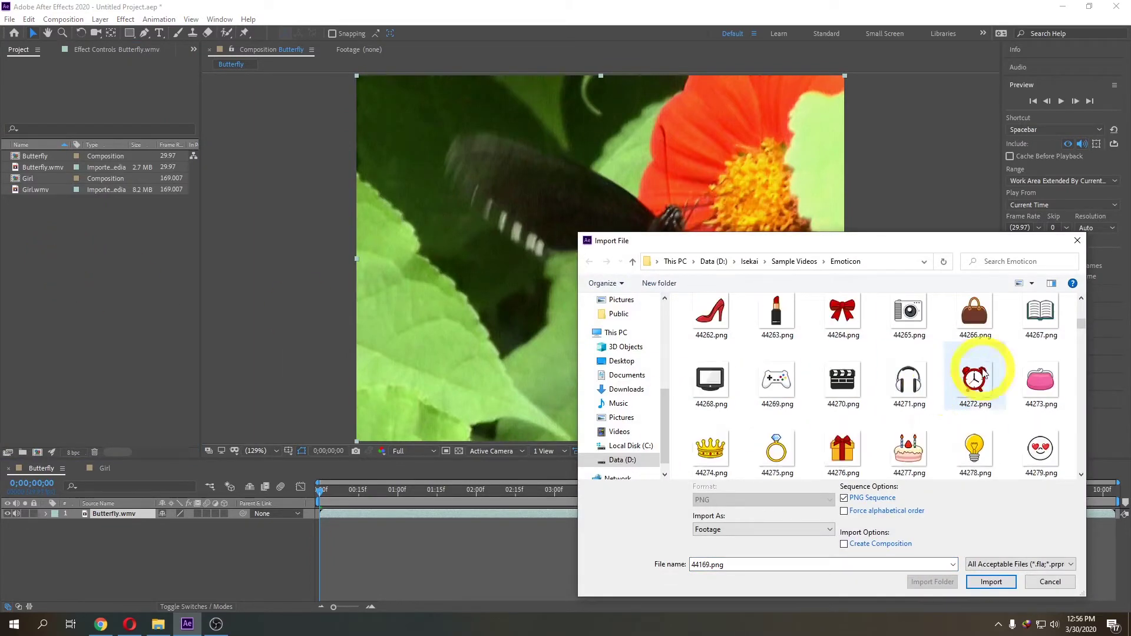
{"action": "mouse_move", "coordinate": [1082, 323]}
{"action": "left_mouse_down"}
{"action": "mouse_move", "coordinate": [1082, 385]}
{"action": "mouse_move", "coordinate": [1037, 407]}
{"action": "left_mouse_up"}
{"action": "scroll", "coordinate": [983, 432], "scroll_direction": "down", "scroll_amount": 2}
{"action": "scroll", "coordinate": [983, 432], "scroll_direction": "down", "scroll_amount": 2}
{"action": "scroll", "coordinate": [983, 432], "scroll_direction": "down", "scroll_amount": 2}
{"action": "scroll", "coordinate": [983, 432], "scroll_direction": "down", "scroll_amount": 2}
{"action": "scroll", "coordinate": [983, 432], "scroll_direction": "down", "scroll_amount": 1}
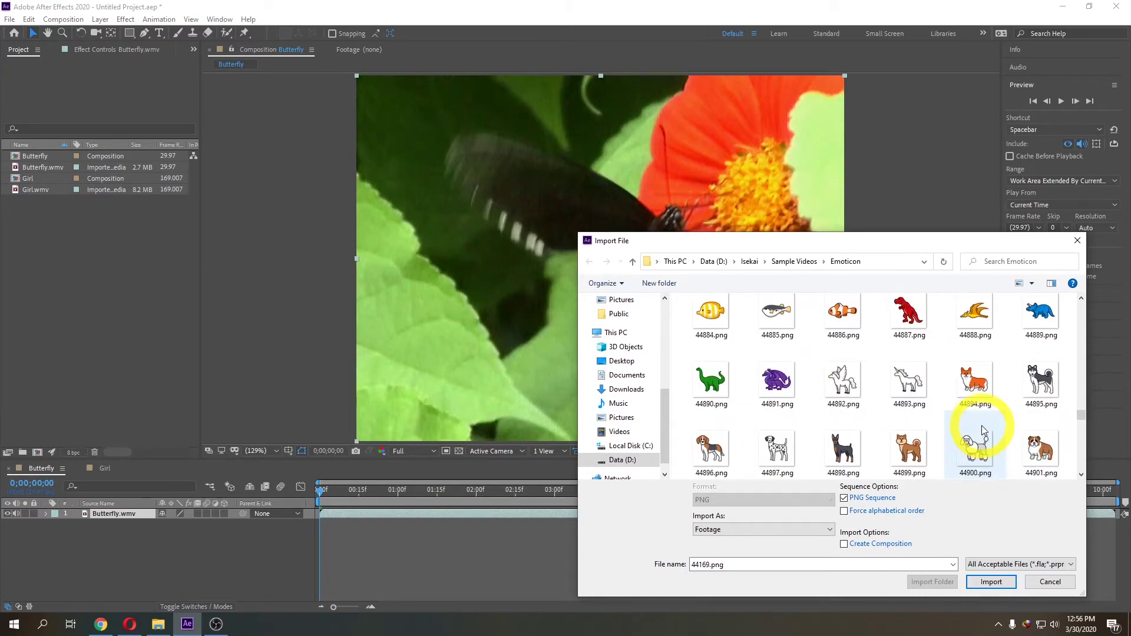
{"action": "left_click", "coordinate": [981, 384]}
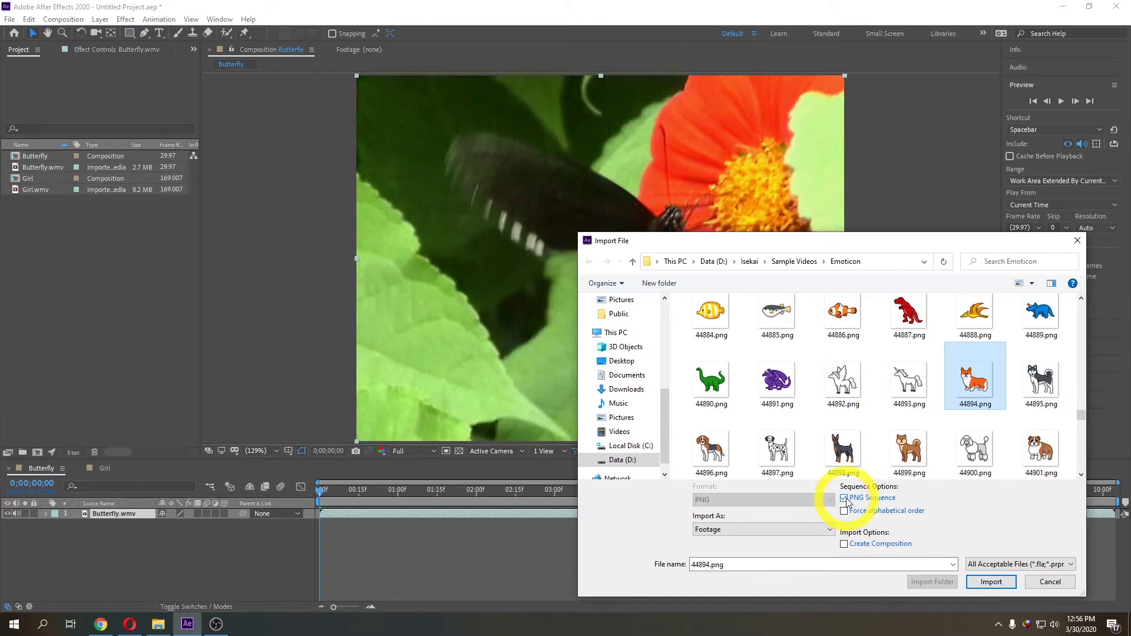
Import 44894.png with PNG Sequence unchecked and drop it into the Butterfly comp
{"action": "left_click", "coordinate": [845, 499]}
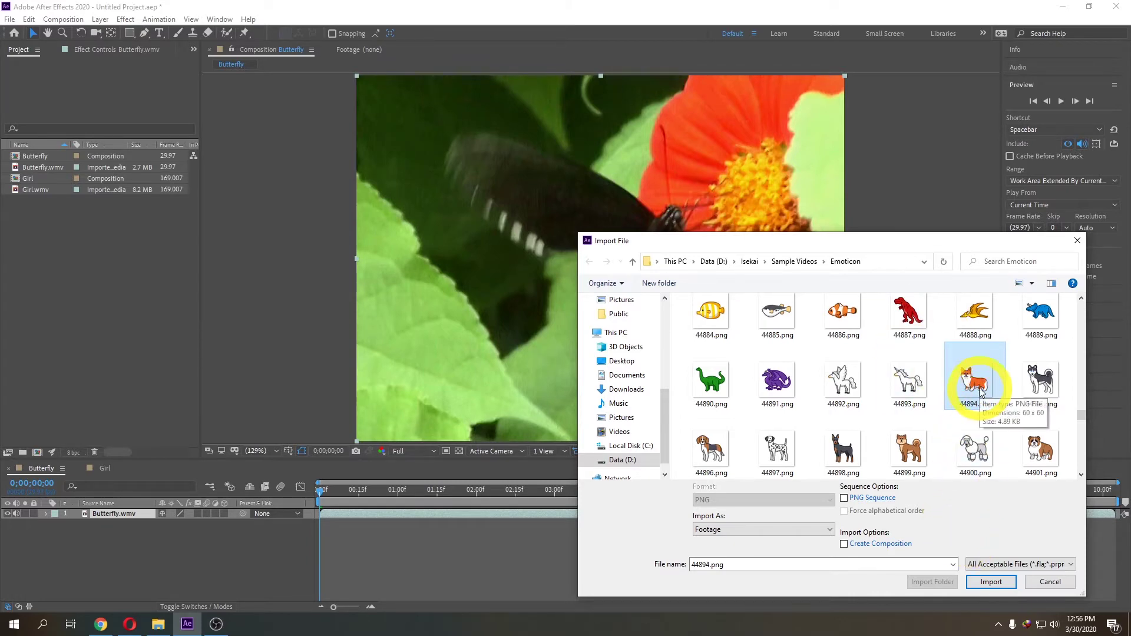
{"action": "left_click", "coordinate": [998, 583]}
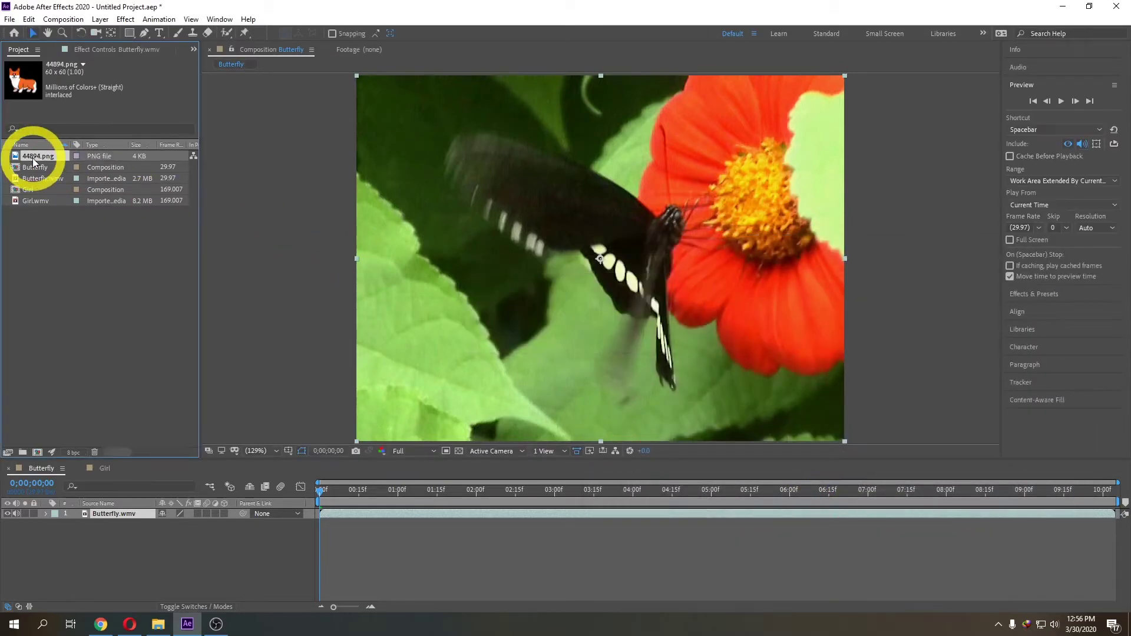
{"action": "mouse_move", "coordinate": [34, 160]}
{"action": "left_mouse_down"}
{"action": "mouse_move", "coordinate": [747, 367]}
{"action": "mouse_move", "coordinate": [791, 390]}
{"action": "left_mouse_up"}
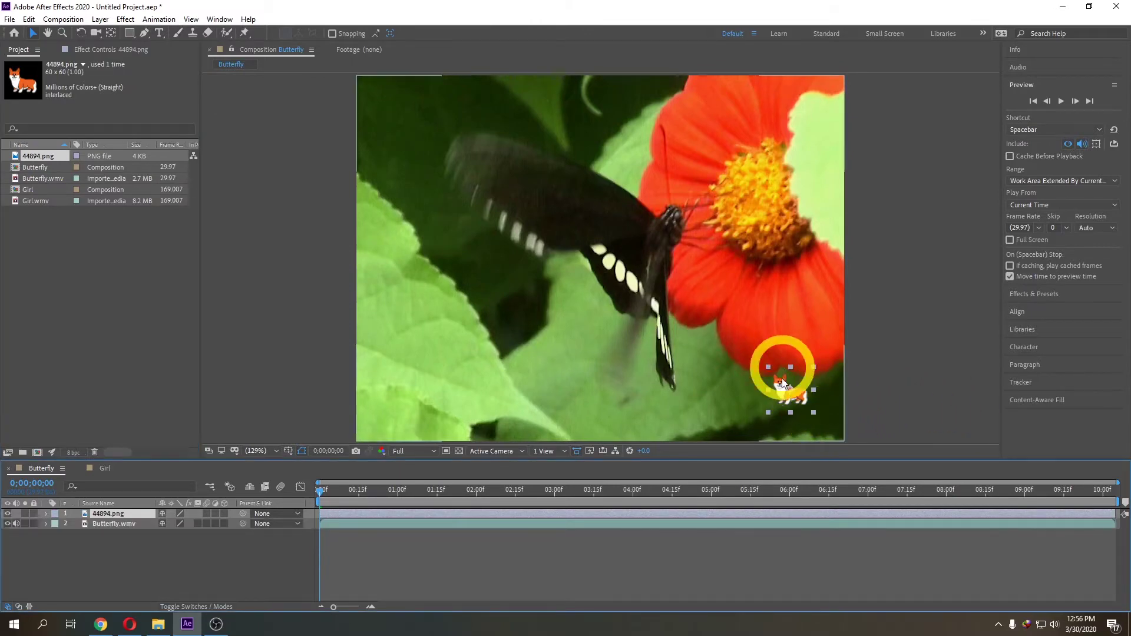
Scale up the corgi layer and move it to the lower-right corner of the frame
{"action": "left_click_drag", "start_coordinate": [814, 413], "coordinate": [830, 438]}
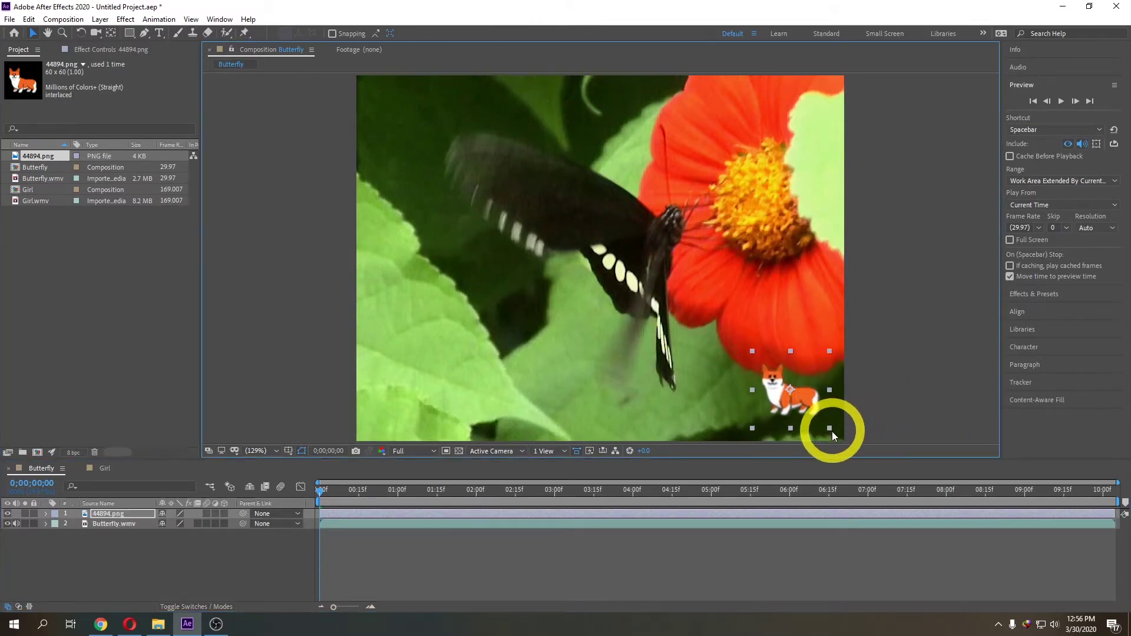
{"action": "left_click_drag", "start_coordinate": [830, 438], "coordinate": [846, 453]}
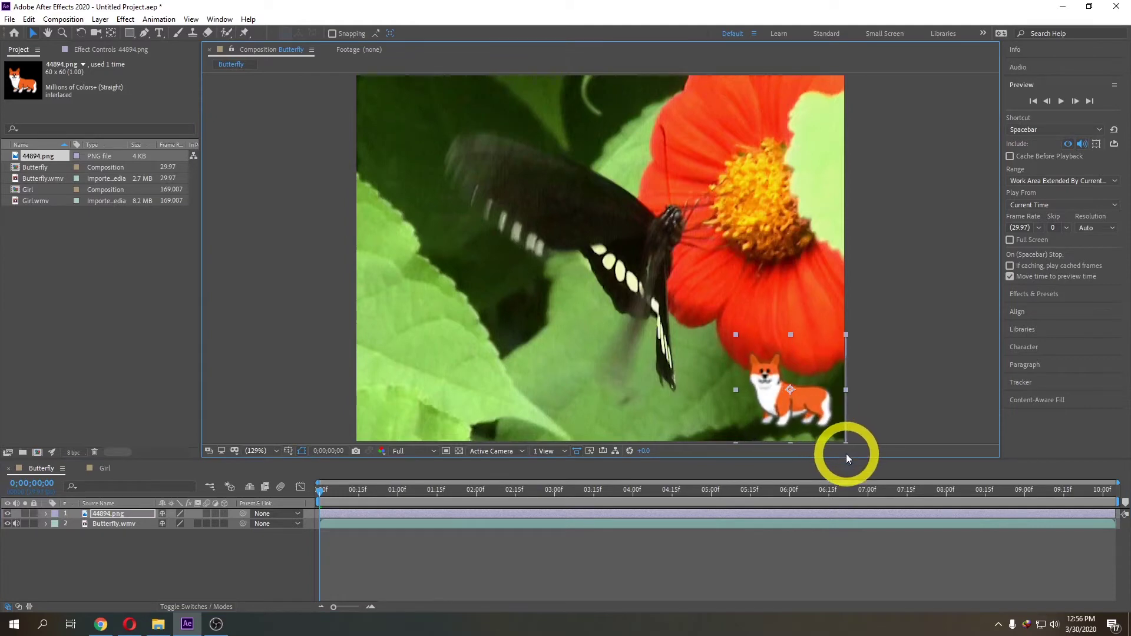
{"action": "left_click_drag", "start_coordinate": [814, 399], "coordinate": [821, 409]}
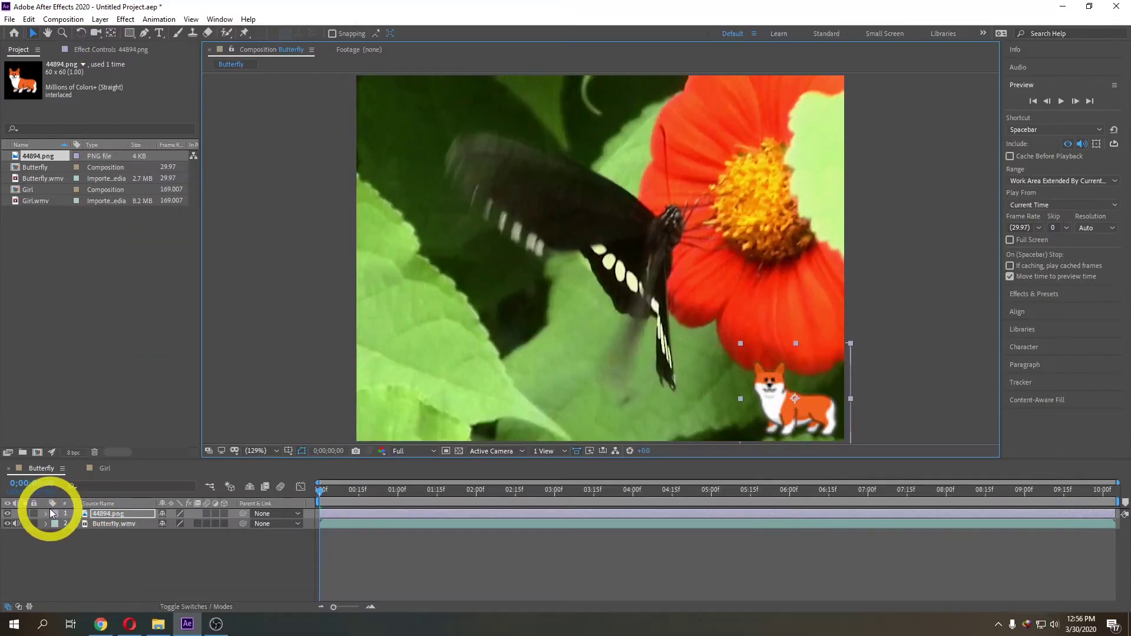
{"action": "left_click", "coordinate": [45, 512]}
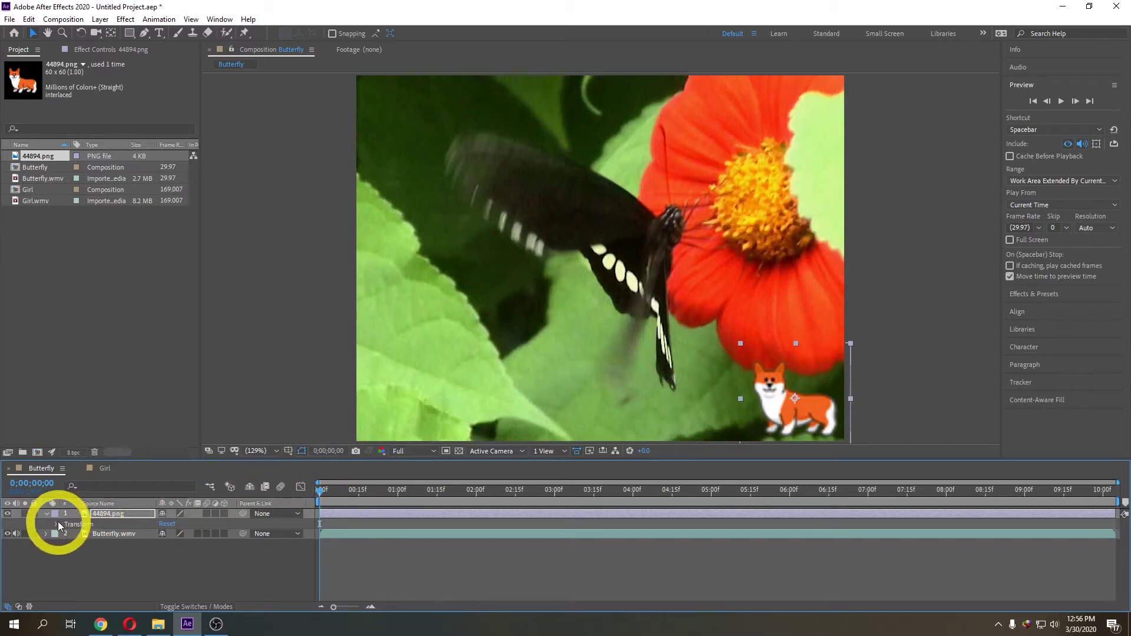
Open the corgi layer's Transform properties and key Position at 0;00;00;00
{"action": "left_click", "coordinate": [45, 514]}
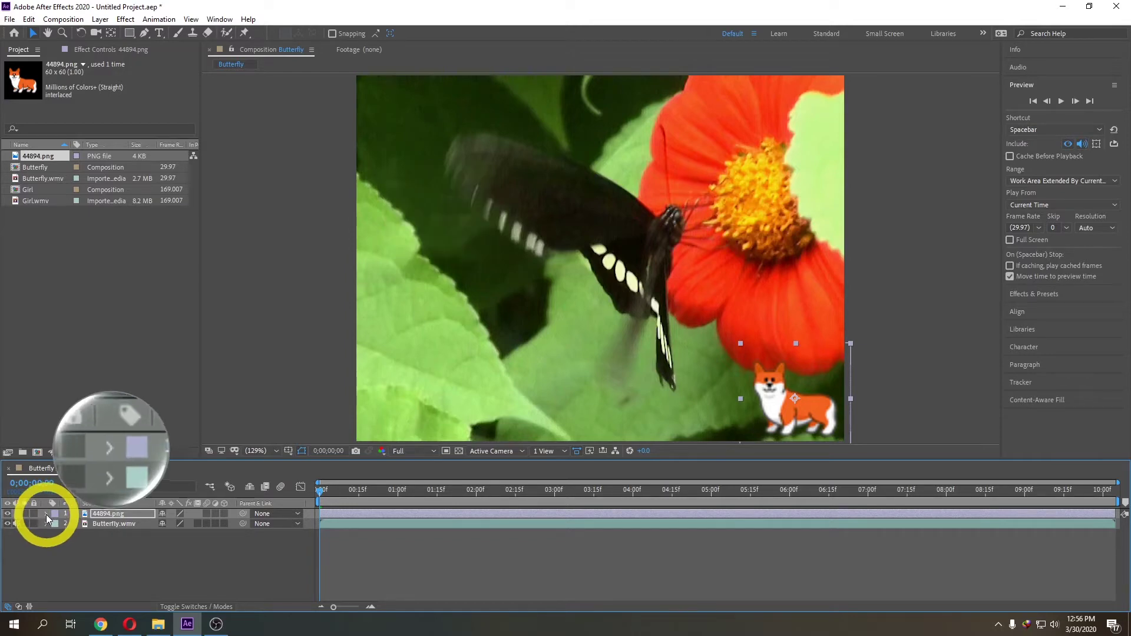
{"action": "left_click", "coordinate": [46, 515]}
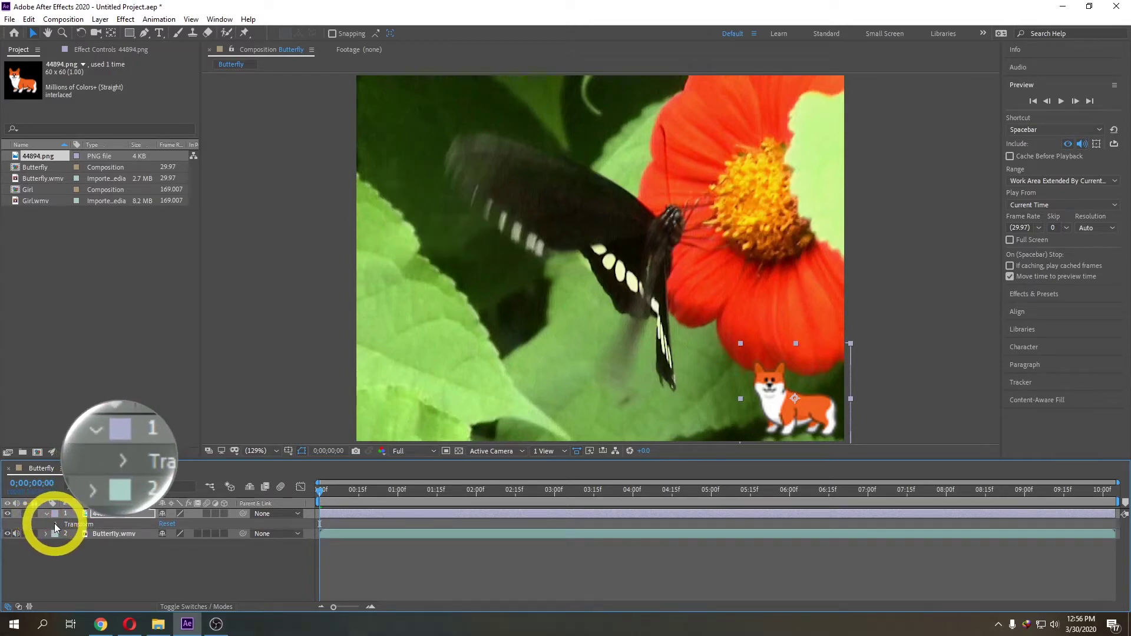
{"action": "left_click", "coordinate": [56, 525]}
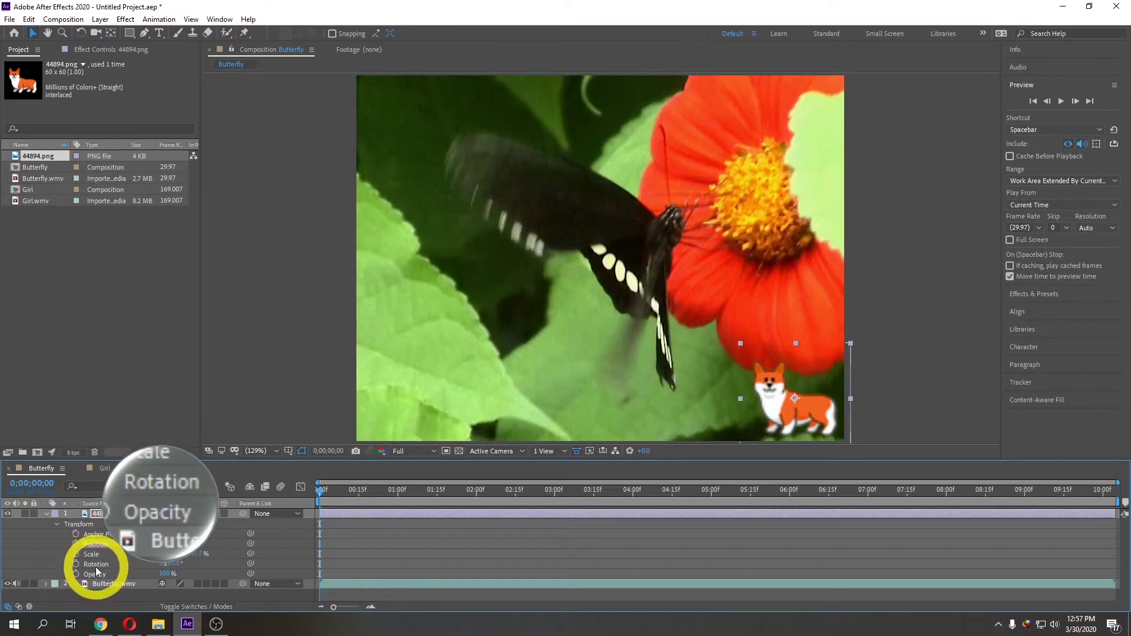
{"action": "left_click", "coordinate": [98, 543]}
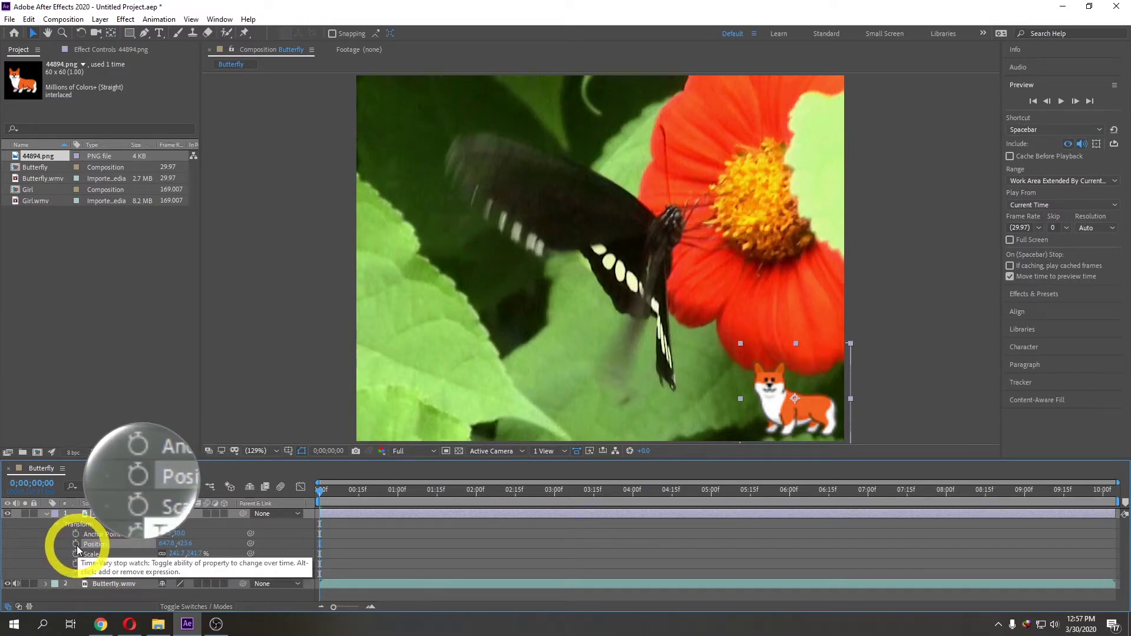
{"action": "left_click", "coordinate": [77, 547]}
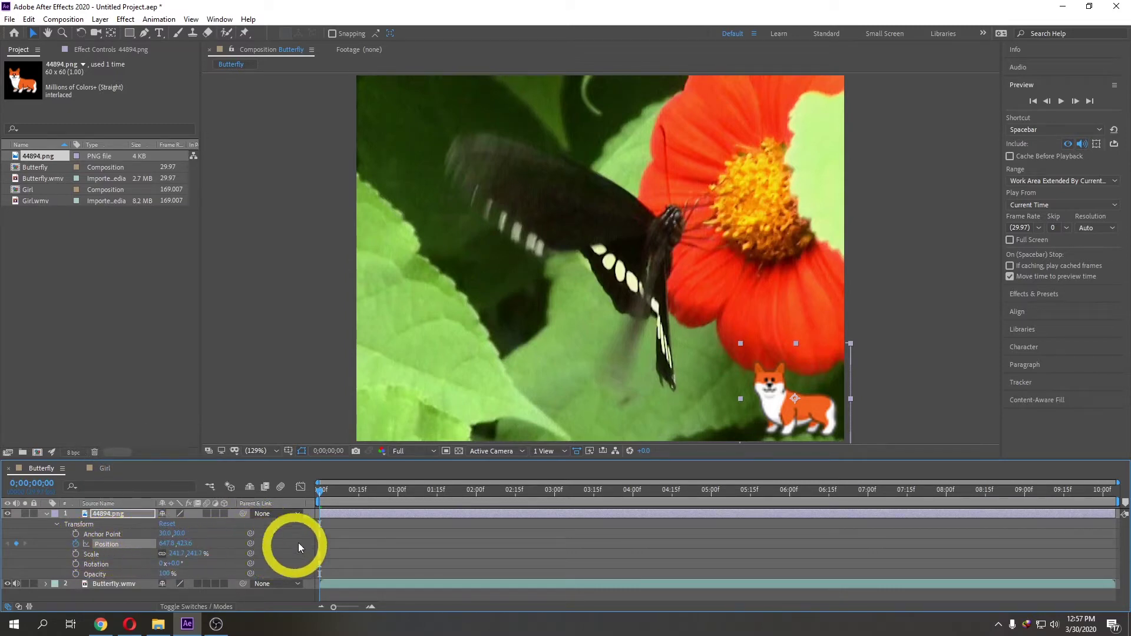
At 0;00;04;00, drag the corgi past the left frame edge to add a second Position keyframe
{"action": "key", "text": "space"}
{"action": "left_click_drag", "start_coordinate": [321, 498], "coordinate": [327, 498]}
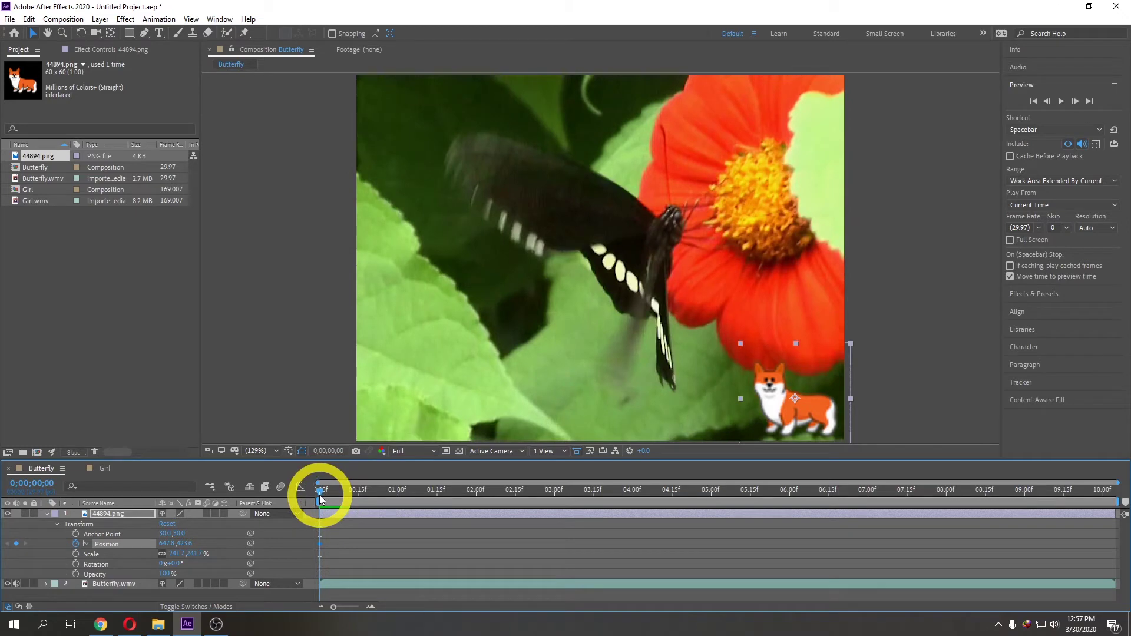
{"action": "left_click_drag", "start_coordinate": [326, 498], "coordinate": [340, 498]}
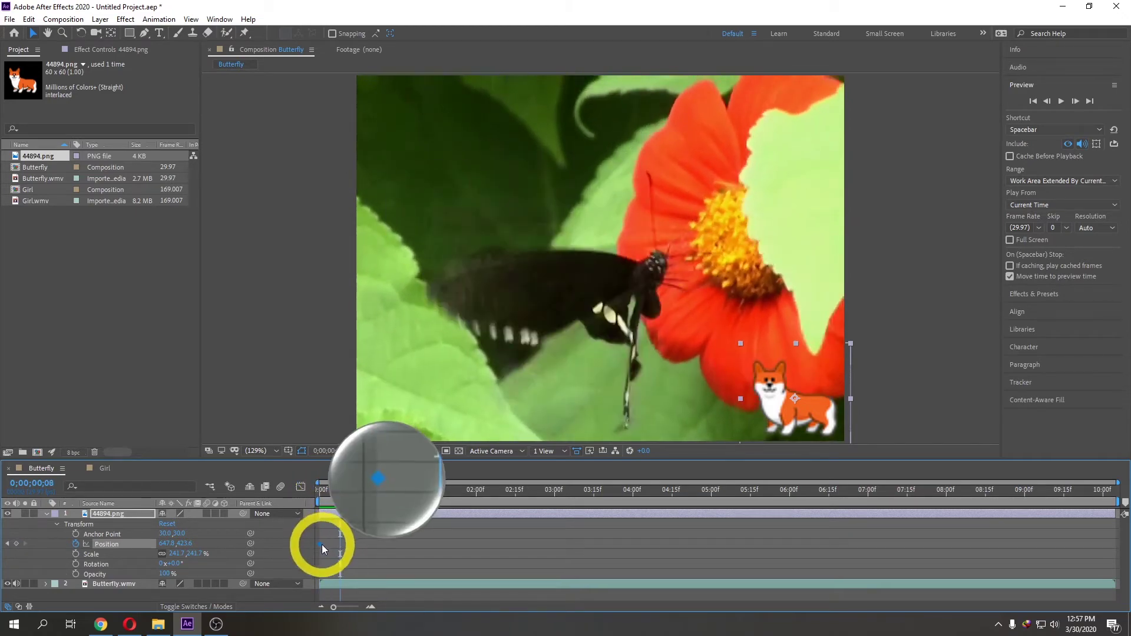
{"action": "mouse_move", "coordinate": [321, 544]}
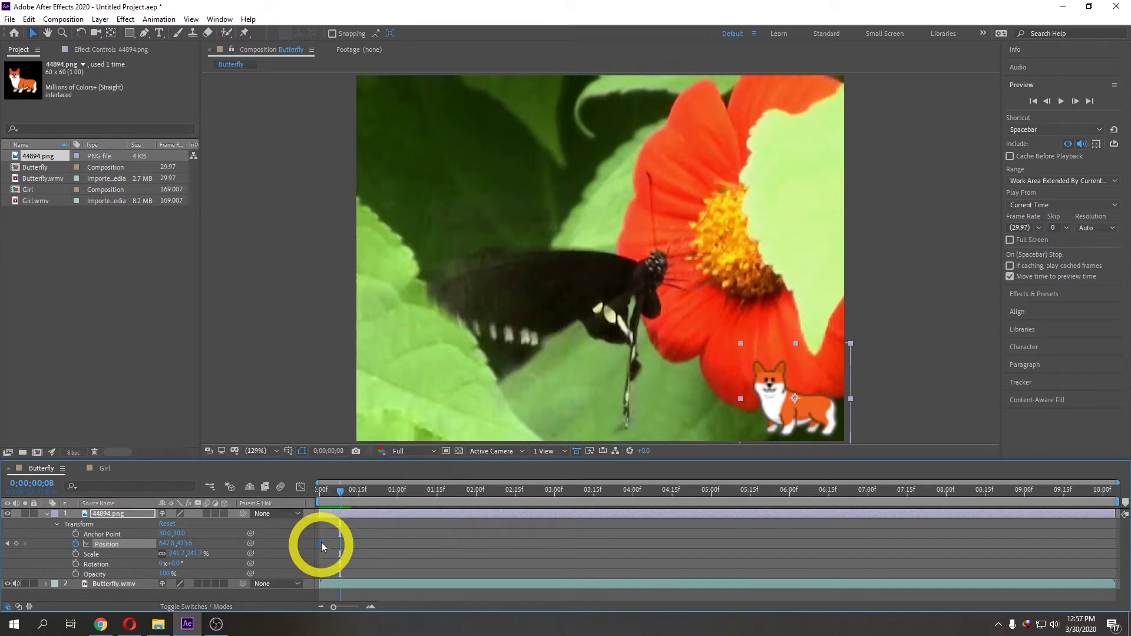
{"action": "left_click_drag", "start_coordinate": [340, 498], "coordinate": [317, 498]}
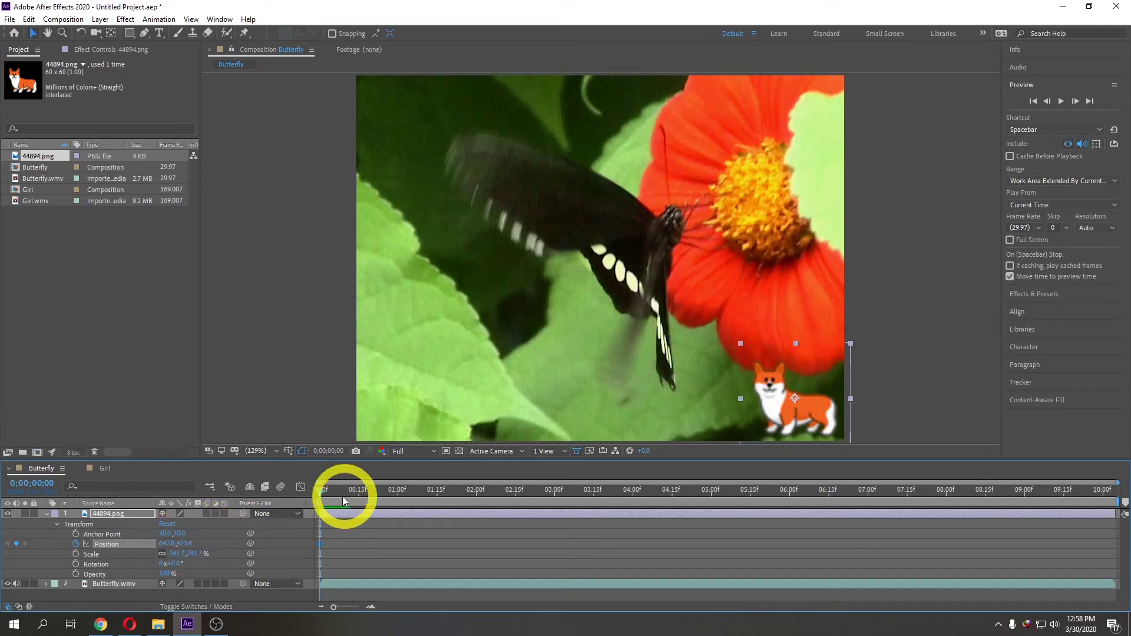
{"action": "left_click_drag", "start_coordinate": [320, 491], "coordinate": [633, 501]}
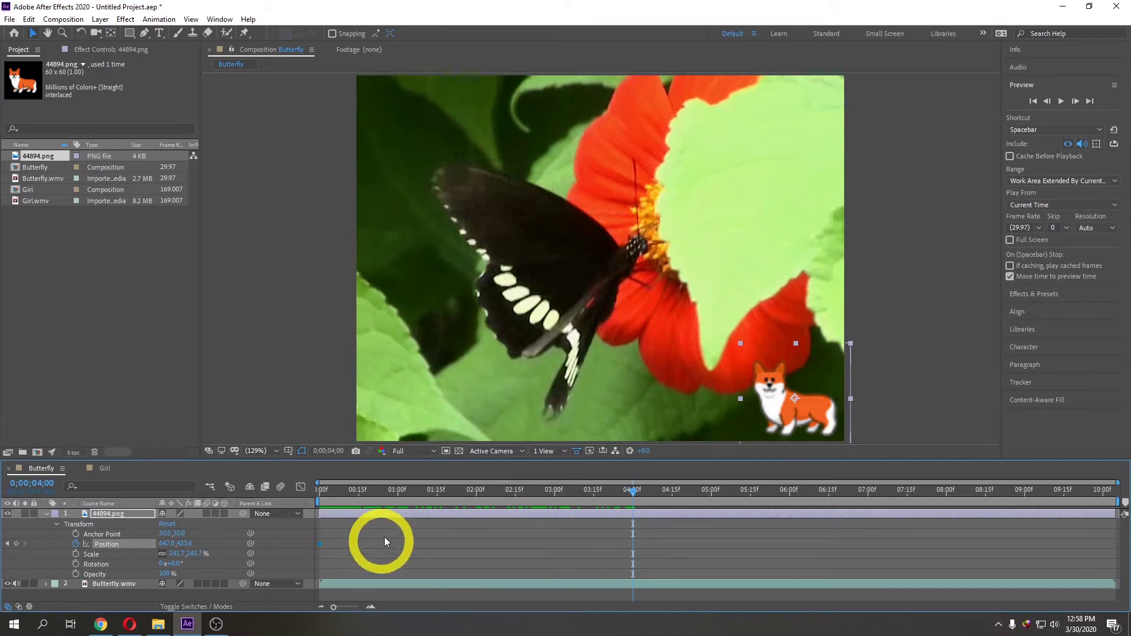
{"action": "left_click_drag", "start_coordinate": [811, 409], "coordinate": [283, 408]}
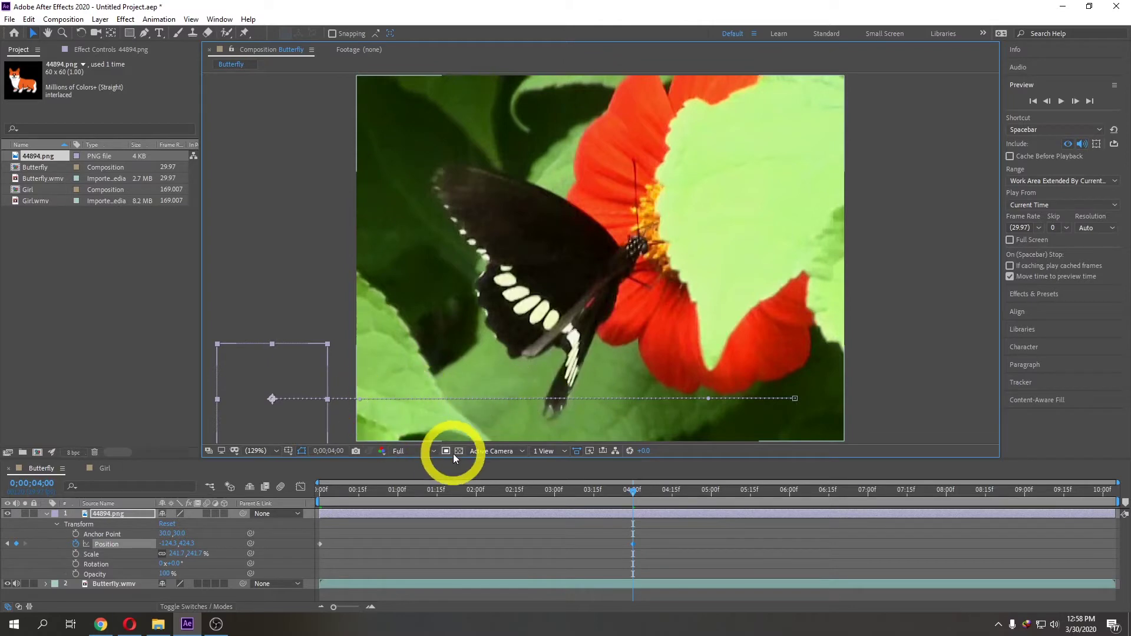
{"action": "left_click", "coordinate": [656, 494]}
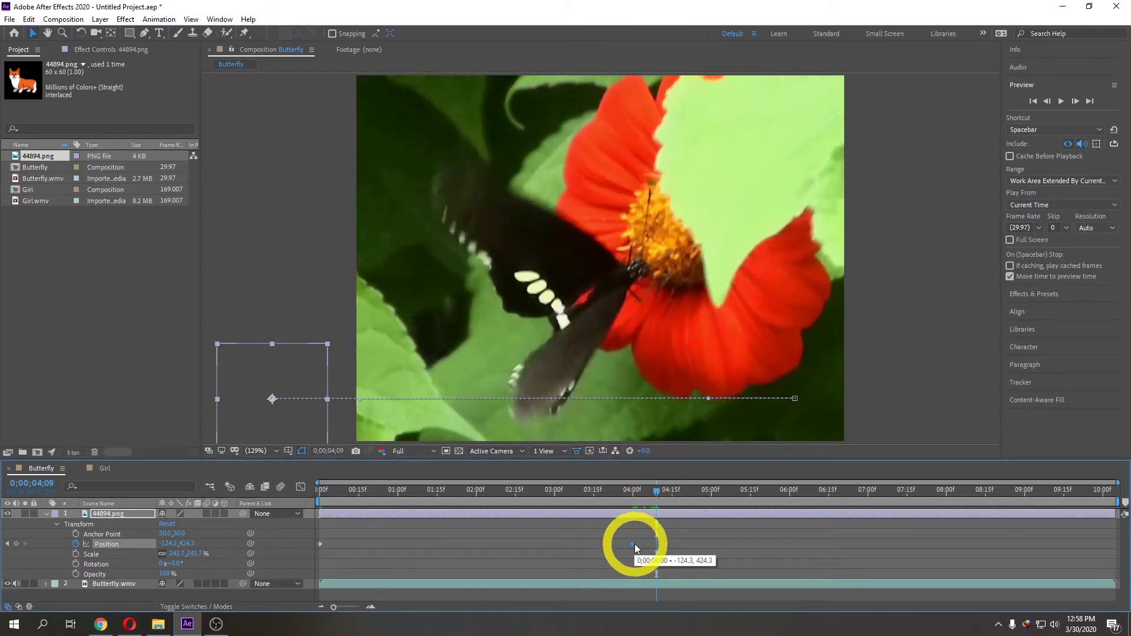
{"action": "left_click_drag", "start_coordinate": [655, 493], "coordinate": [634, 495]}
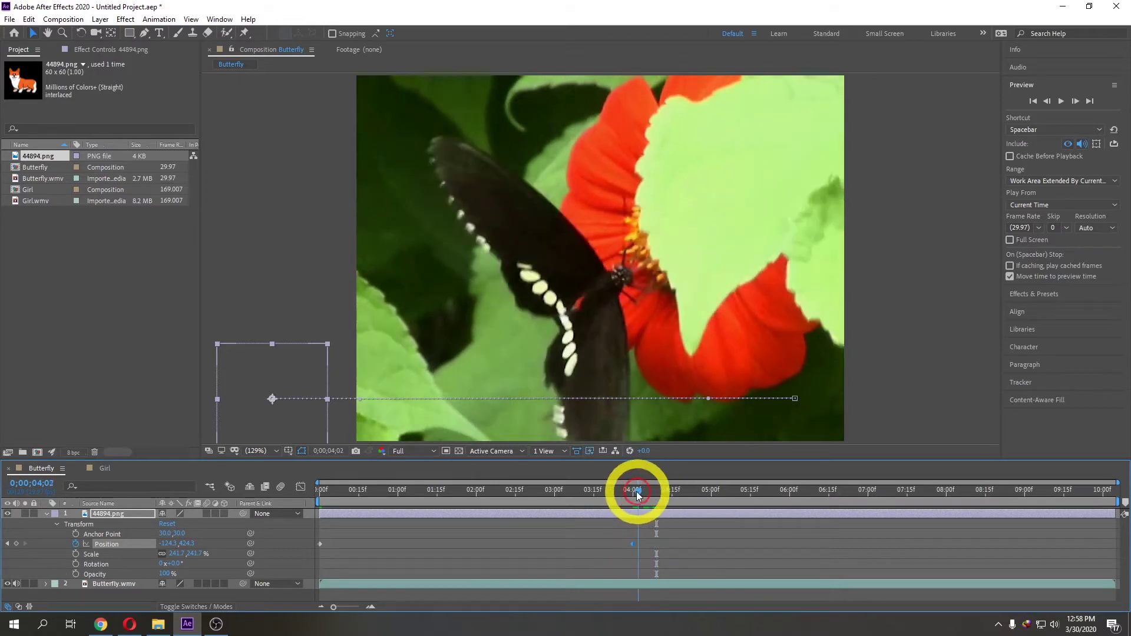
{"action": "left_click", "coordinate": [632, 544]}
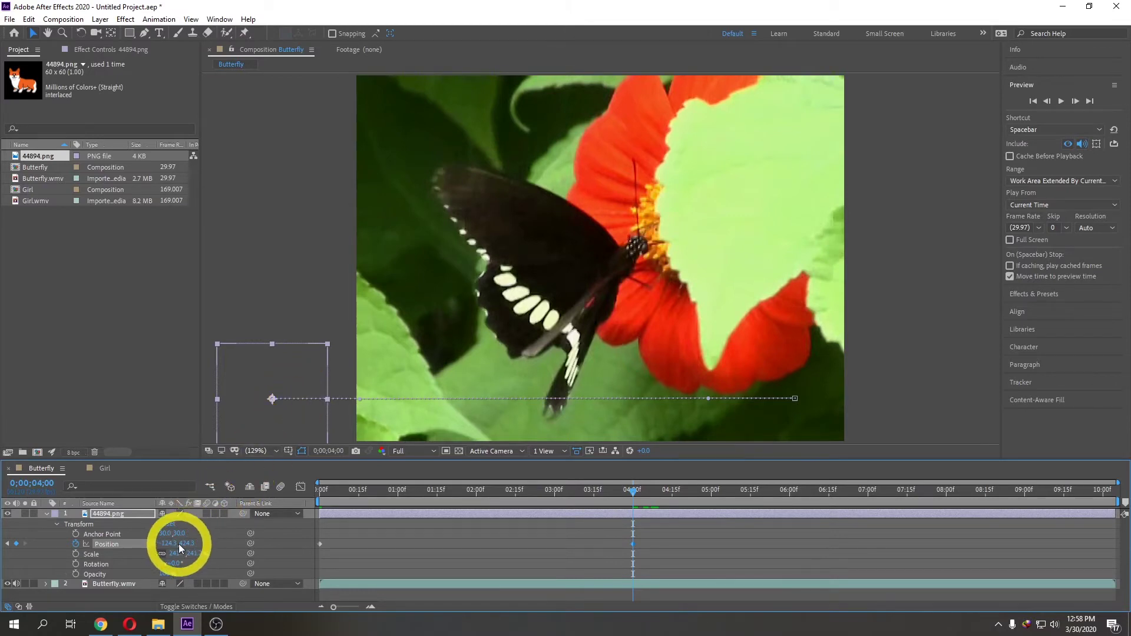
{"action": "left_click", "coordinate": [321, 488]}
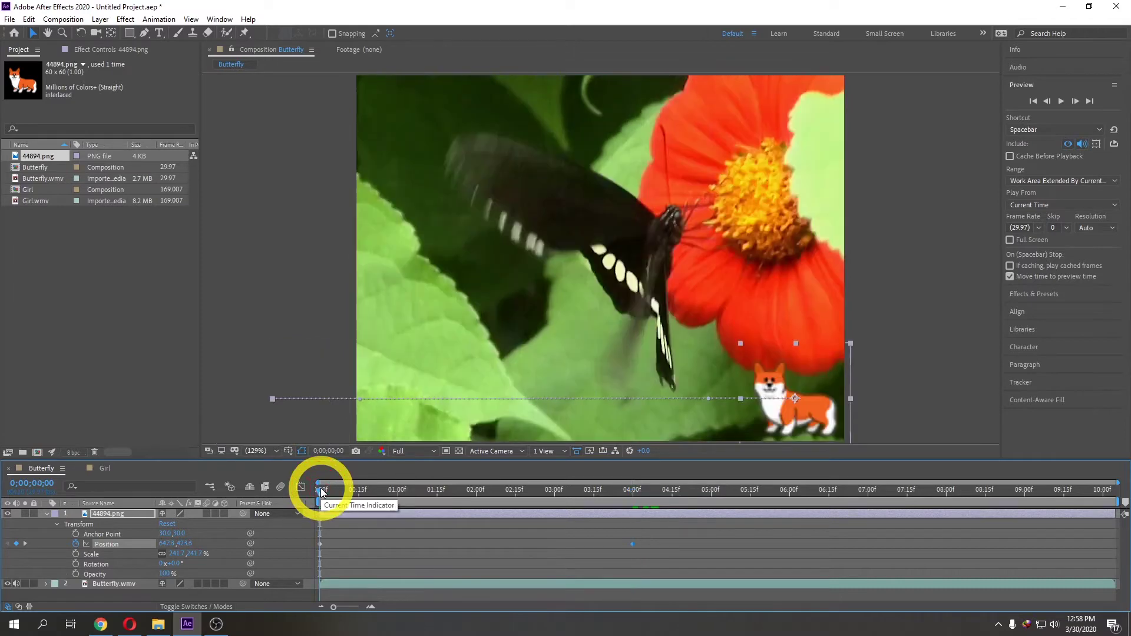
{"action": "left_click", "coordinate": [634, 493]}
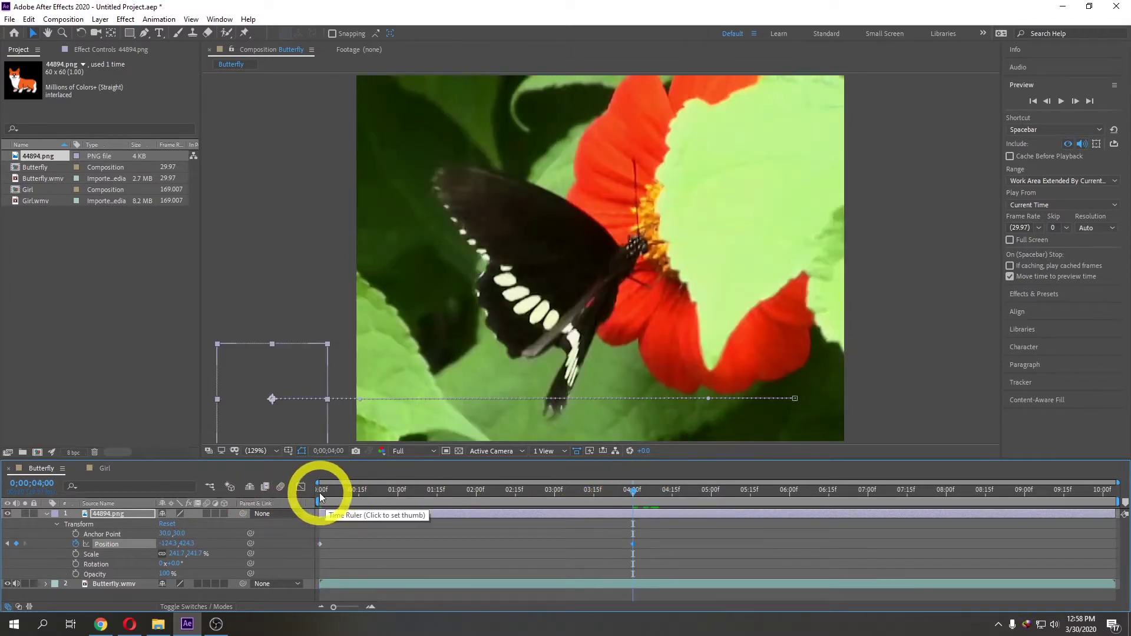
{"action": "left_click", "coordinate": [319, 491]}
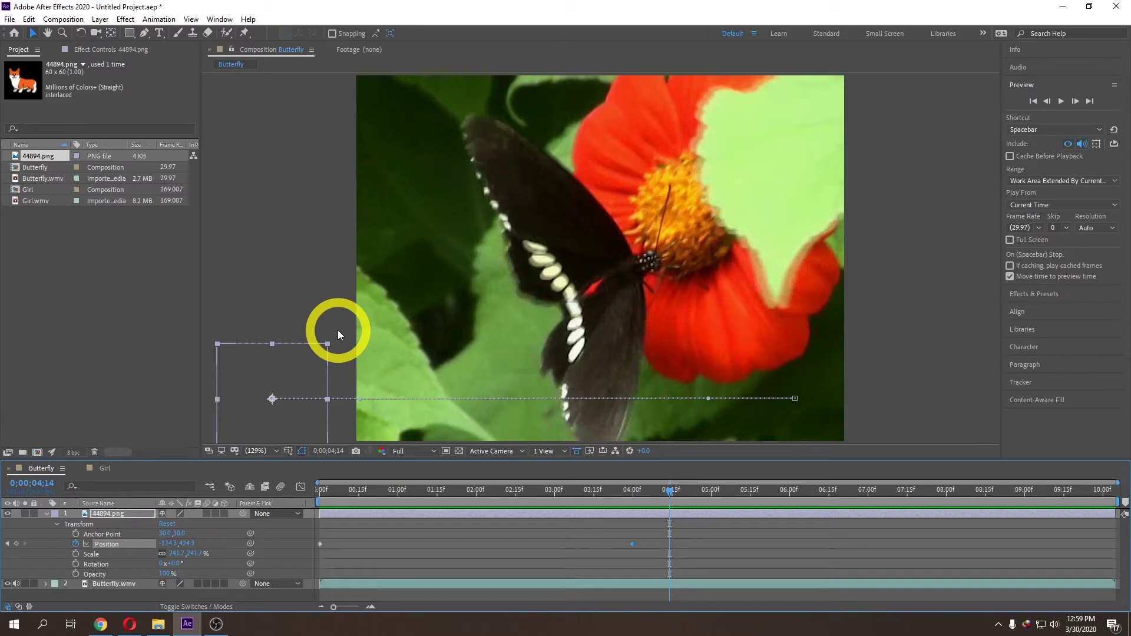
{"action": "left_click_drag", "start_coordinate": [425, 506], "coordinate": [318, 513]}
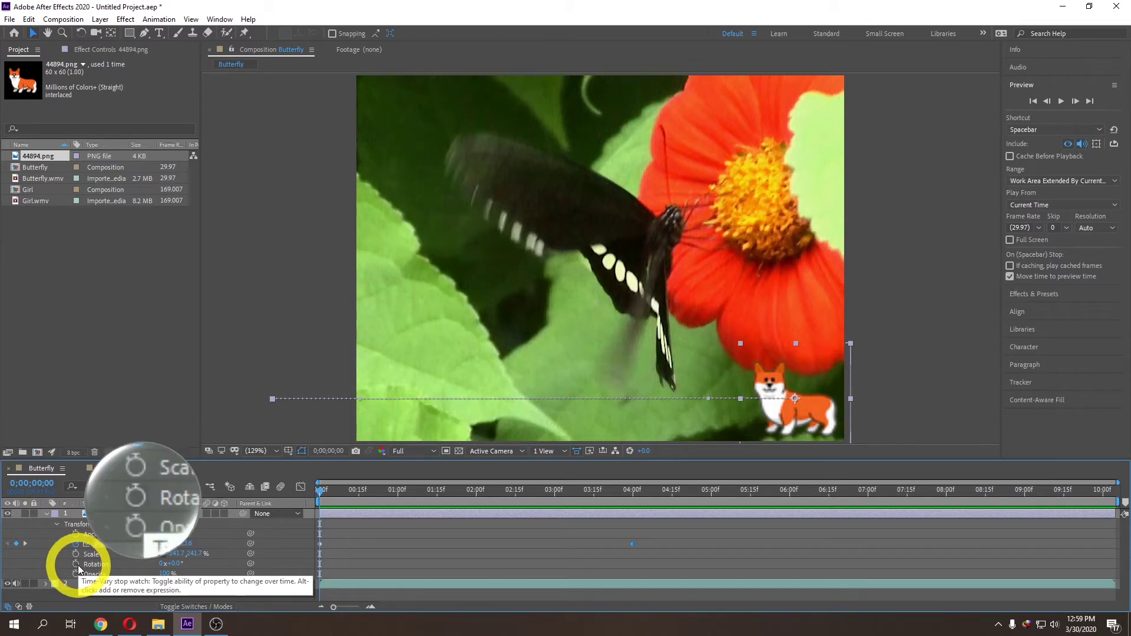
Key the corgi's Rotation at the start and set it to 3 revolutions at 0;00;04;00
{"action": "left_click_drag", "start_coordinate": [327, 494], "coordinate": [319, 502]}
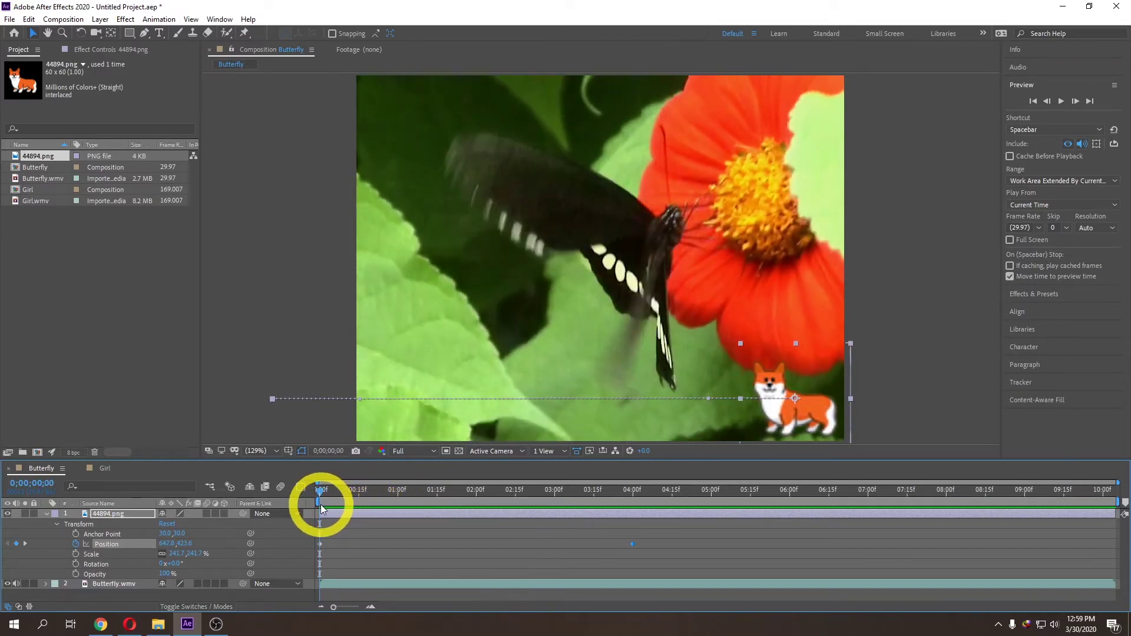
{"action": "left_click", "coordinate": [76, 564]}
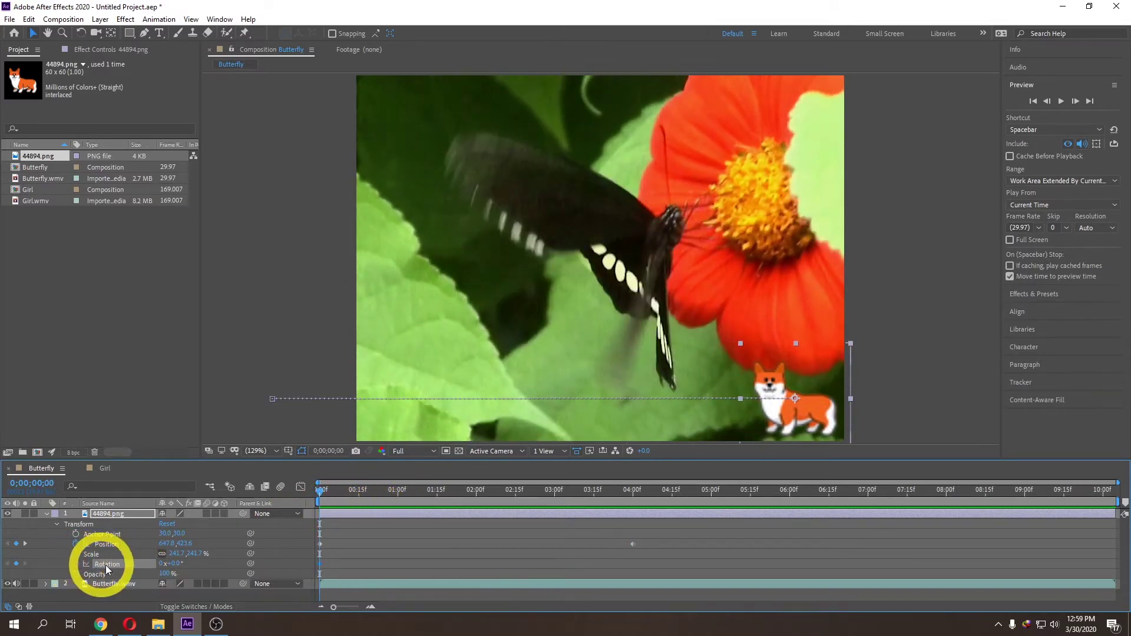
{"action": "left_click_drag", "start_coordinate": [318, 491], "coordinate": [632, 498]}
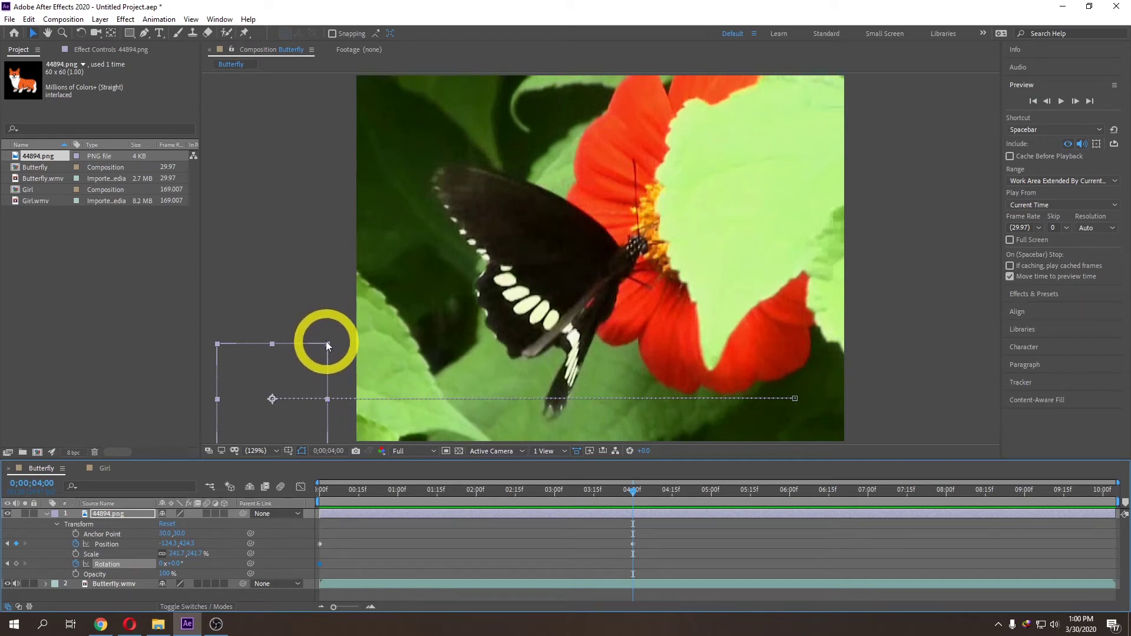
{"action": "left_click", "coordinate": [162, 564]}
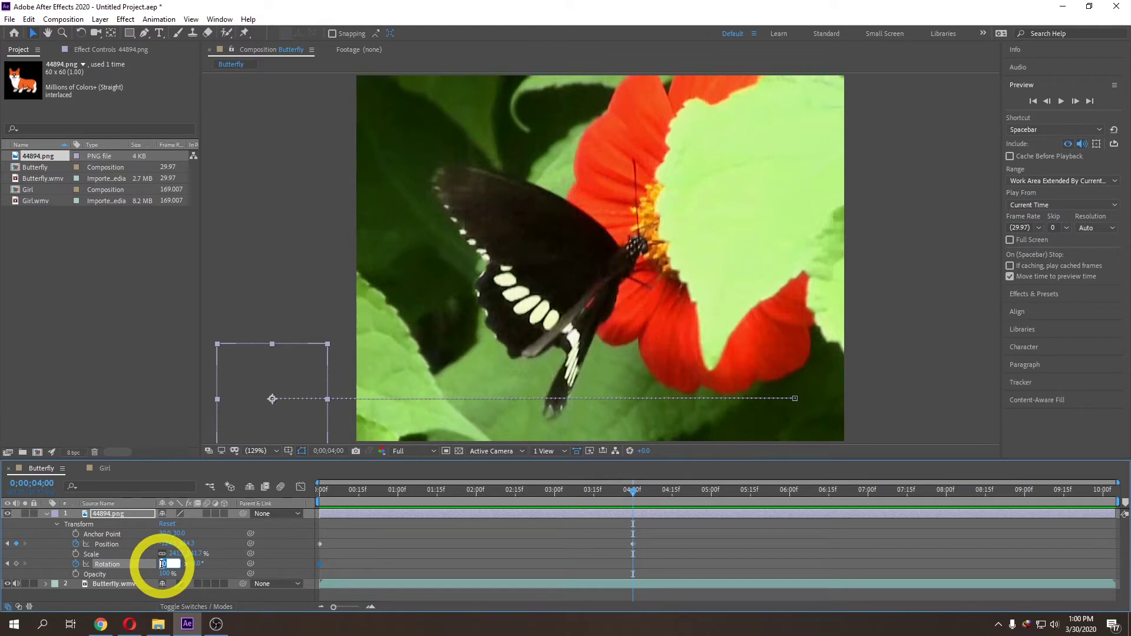
{"action": "type", "text": "3"}
{"action": "key", "text": "Return"}
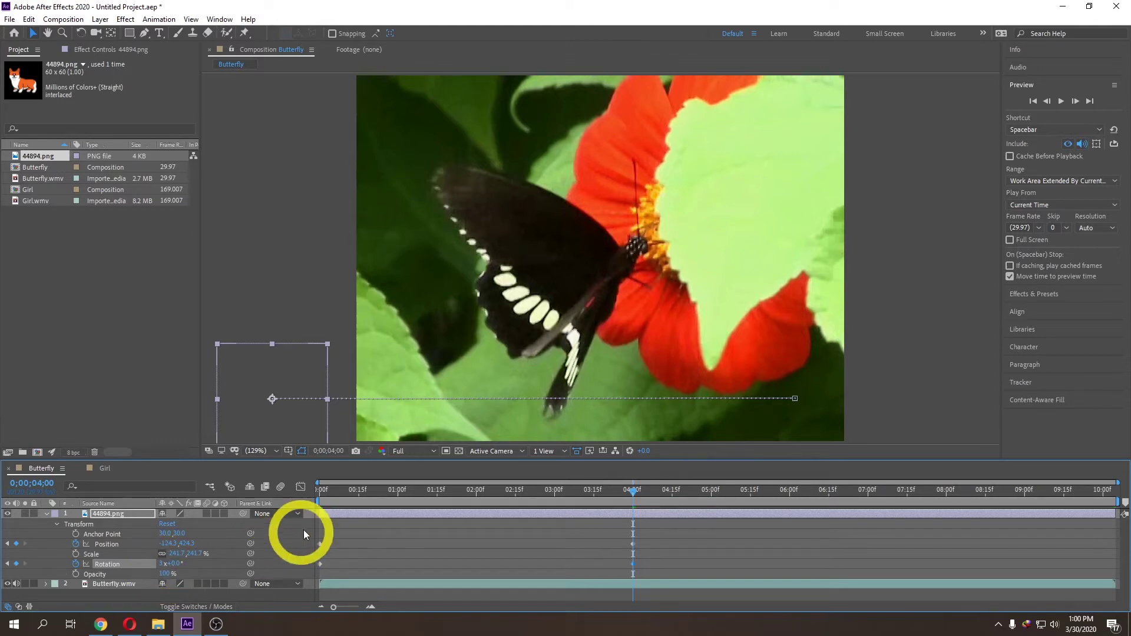
{"action": "mouse_move", "coordinate": [638, 493]}
{"action": "left_mouse_down"}
{"action": "mouse_move", "coordinate": [654, 491]}
{"action": "mouse_move", "coordinate": [319, 490]}
{"action": "left_mouse_up"}
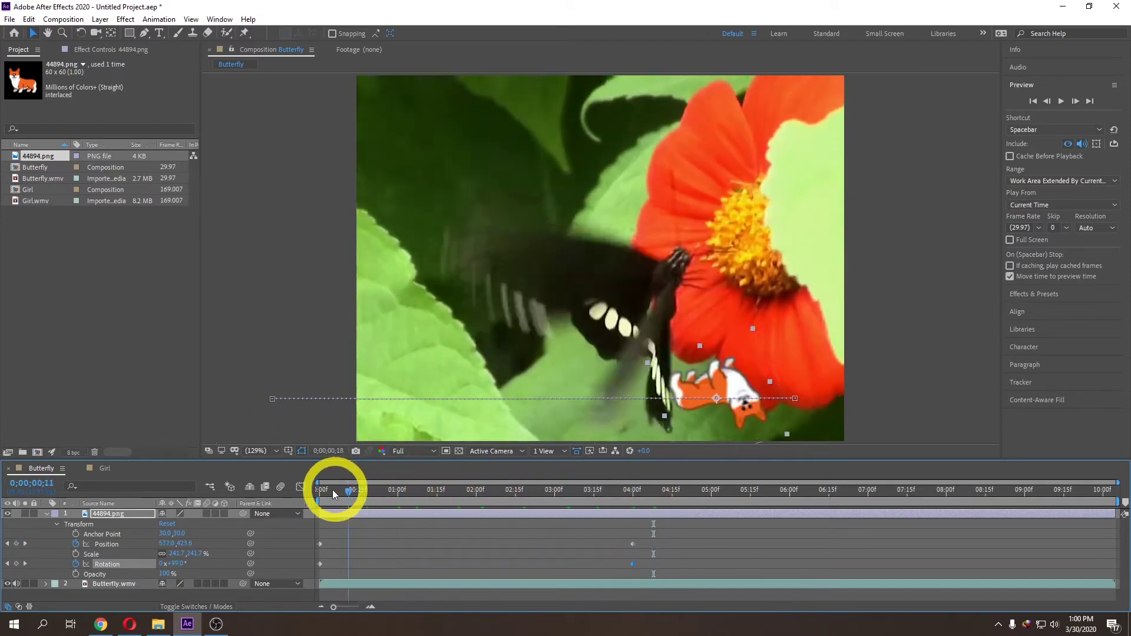
{"action": "key", "text": "space"}
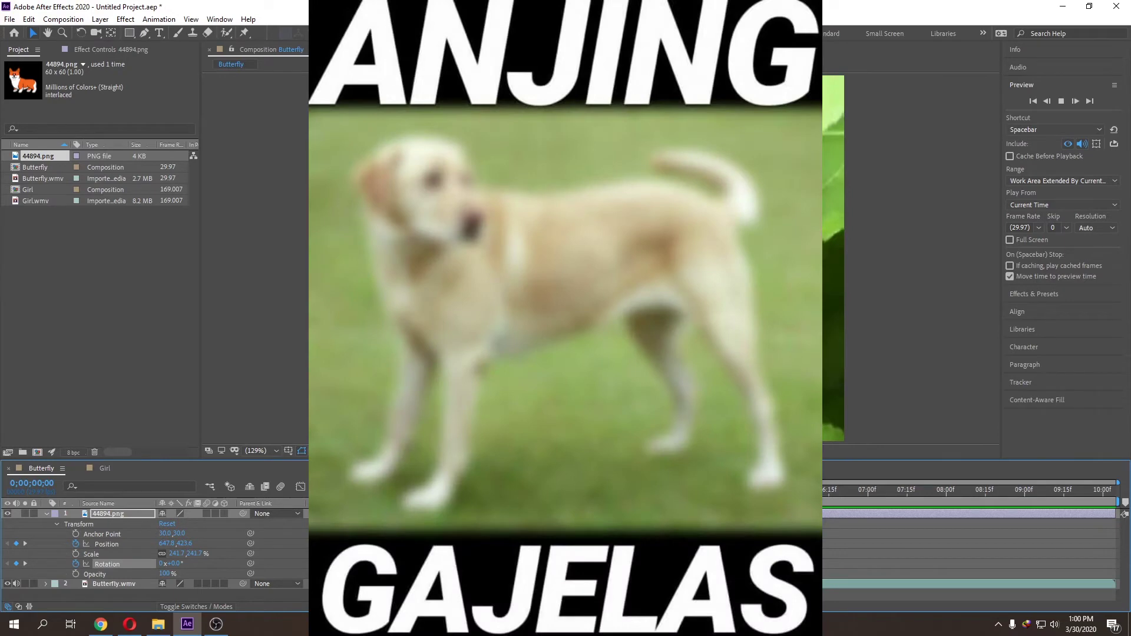
{"action": "left_click", "coordinate": [684, 498]}
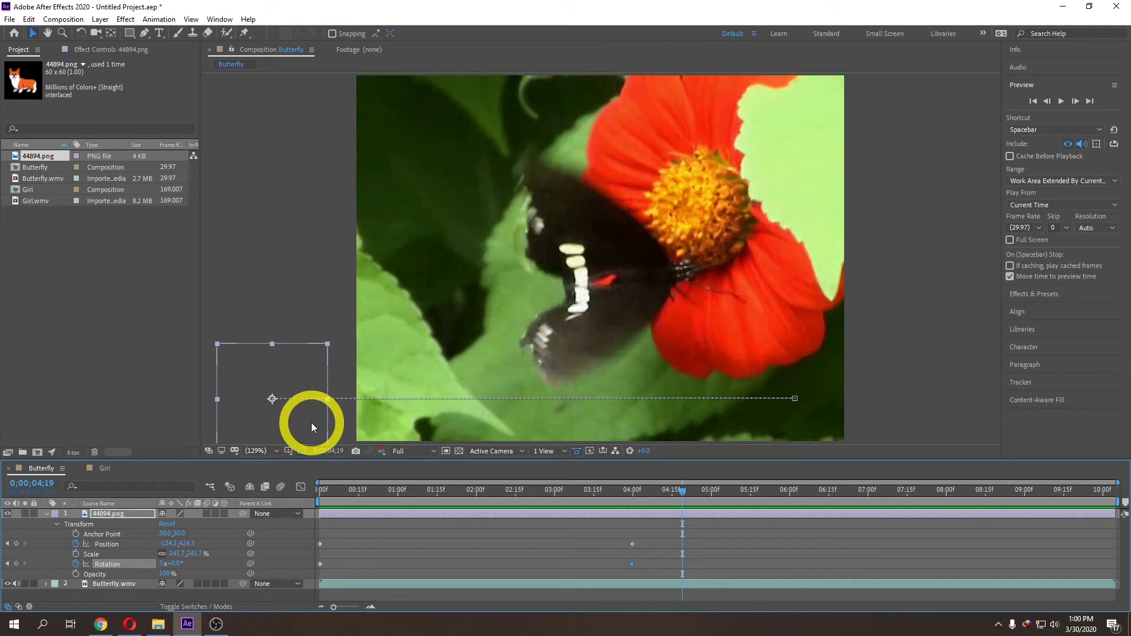
{"action": "left_click", "coordinate": [484, 499]}
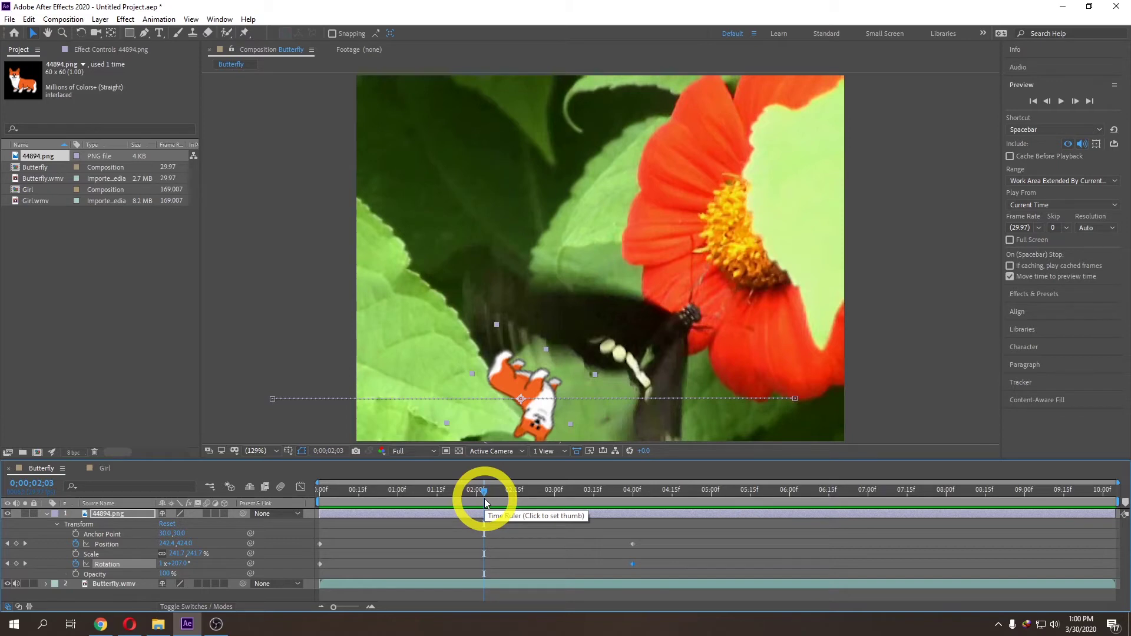
{"action": "left_click", "coordinate": [122, 315]}
{"action": "double_click", "coordinate": [122, 316]}
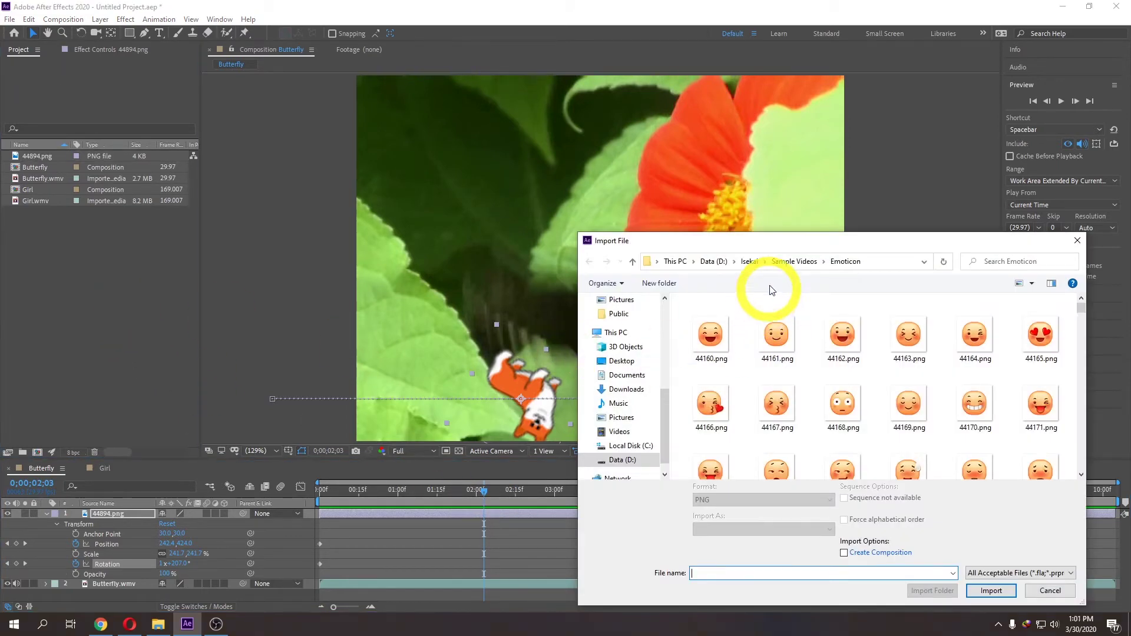
{"action": "left_click", "coordinate": [787, 262]}
{"action": "left_click", "coordinate": [786, 329]}
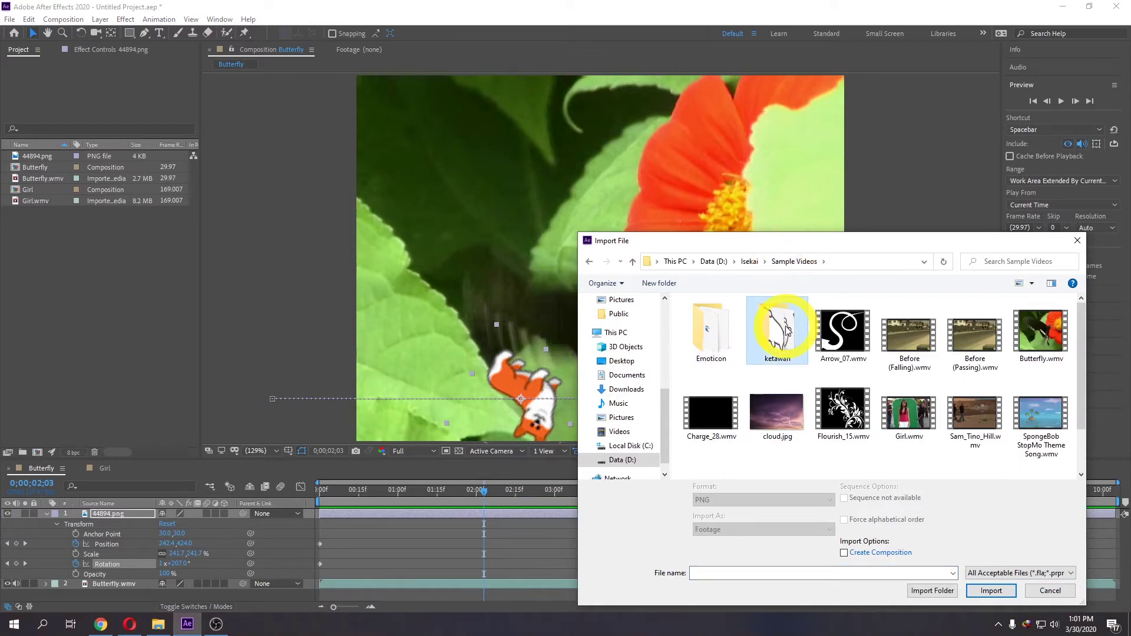
{"action": "double_click", "coordinate": [786, 329]}
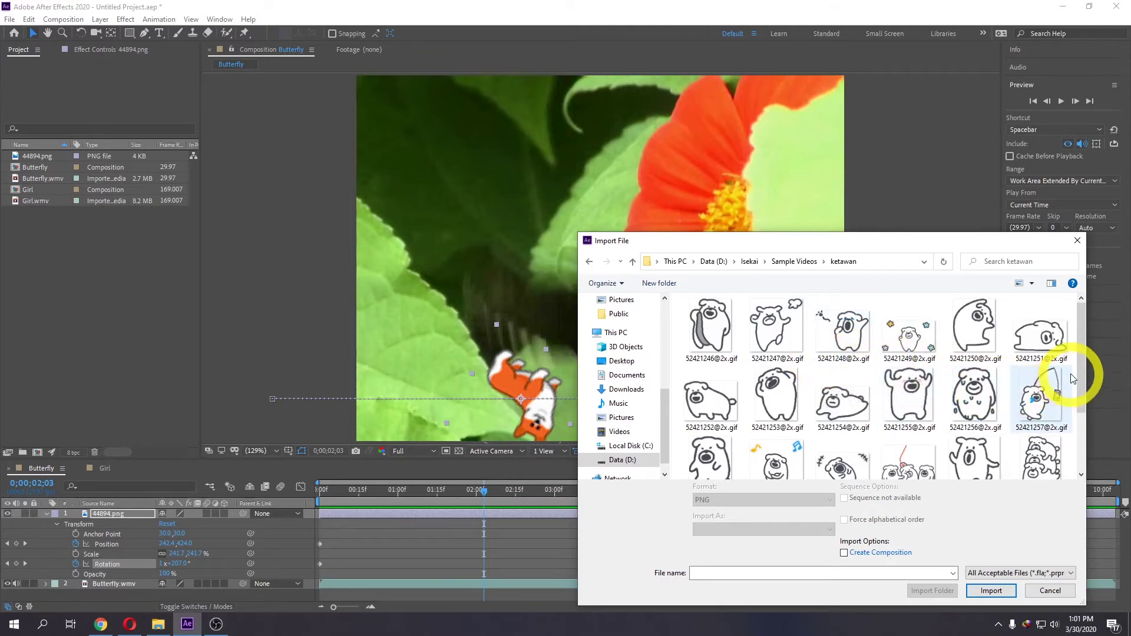
{"action": "scroll", "coordinate": [1073, 389], "scroll_direction": "down", "scroll_amount": 2}
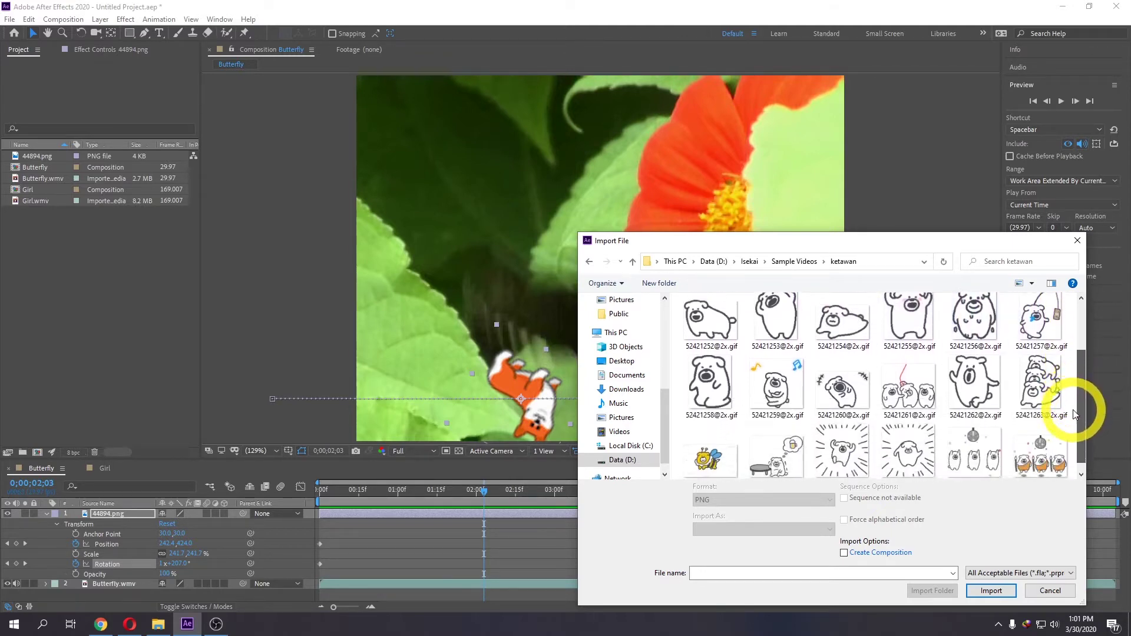
{"action": "left_click_drag", "start_coordinate": [1081, 410], "coordinate": [1082, 358]}
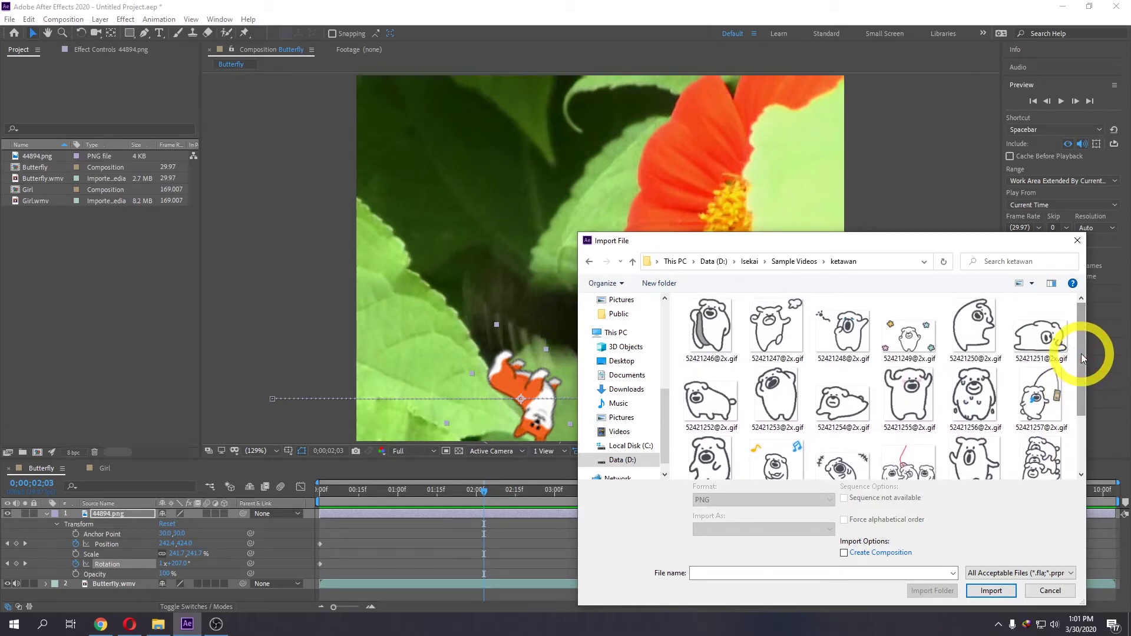
{"action": "left_click", "coordinate": [1082, 358]}
{"action": "left_click_drag", "start_coordinate": [1082, 357], "coordinate": [1077, 397]}
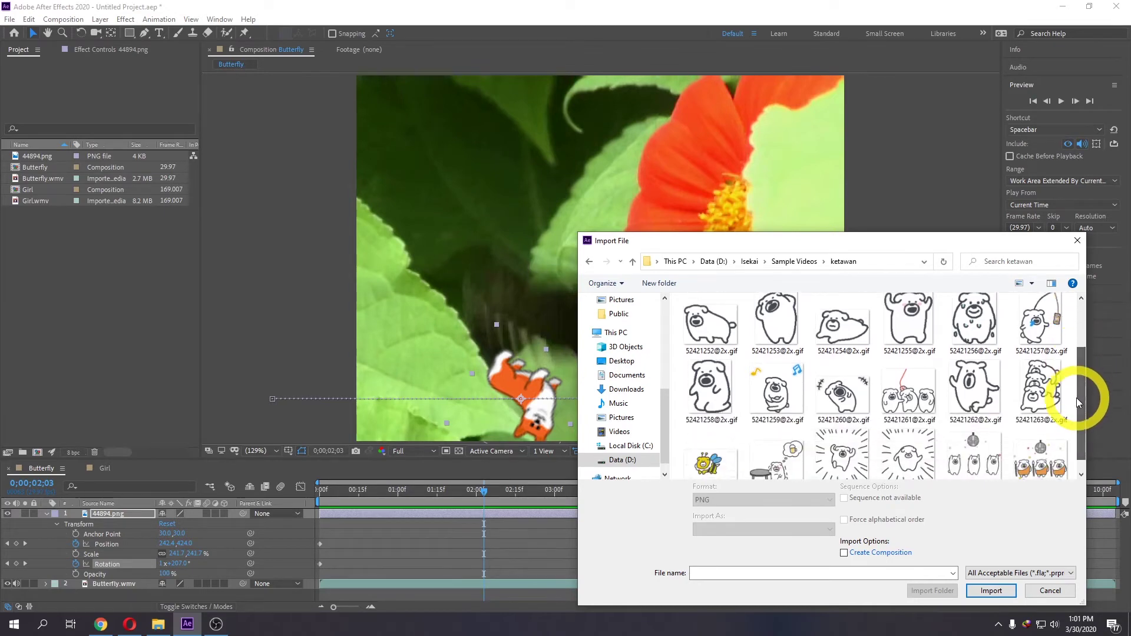
{"action": "left_click", "coordinate": [775, 389]}
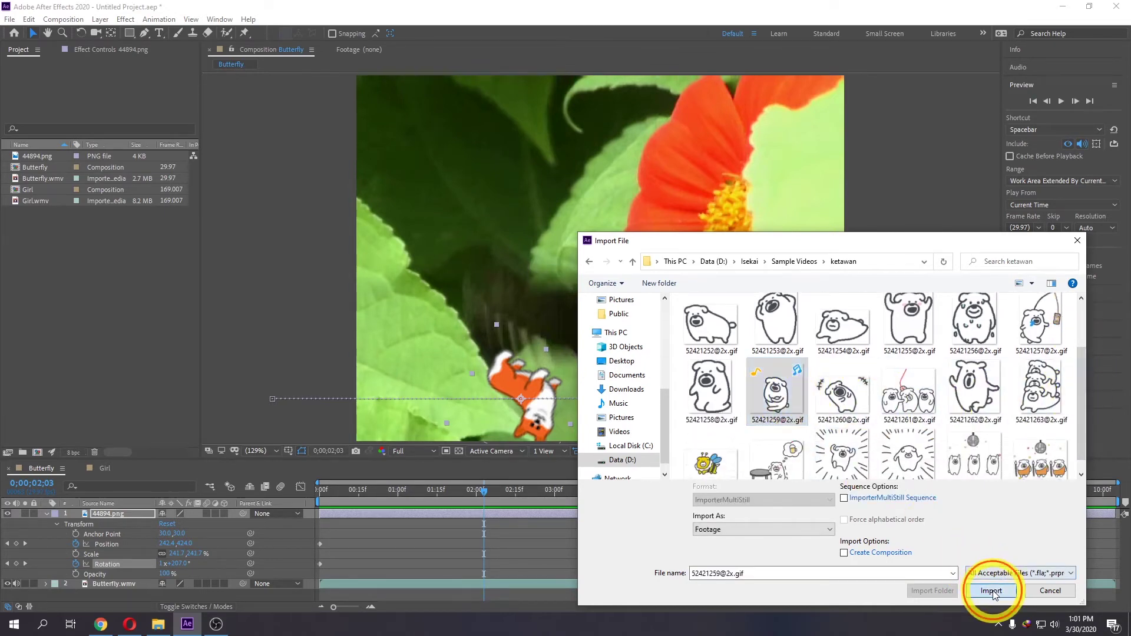
{"action": "left_click", "coordinate": [984, 593]}
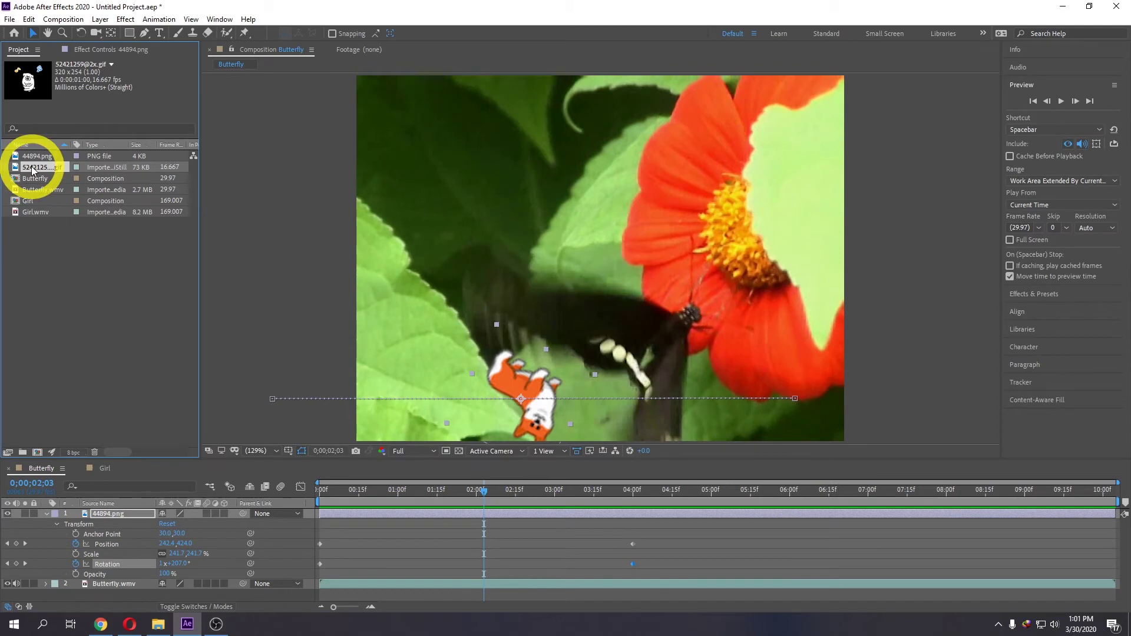
{"action": "double_click", "coordinate": [32, 168]}
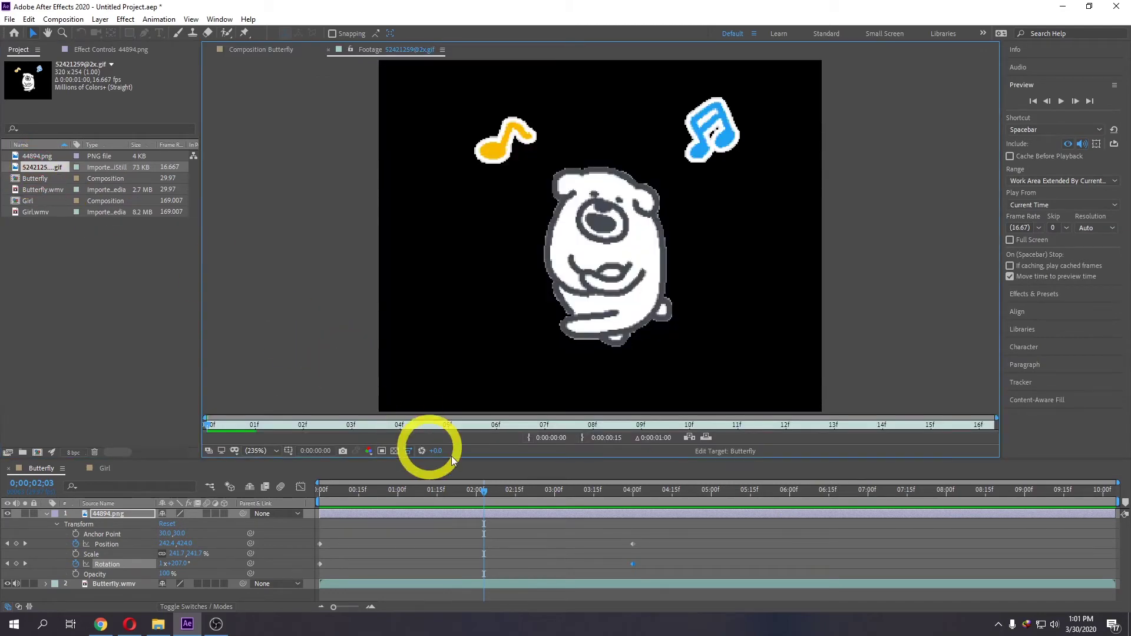
{"action": "left_click", "coordinate": [1061, 101]}
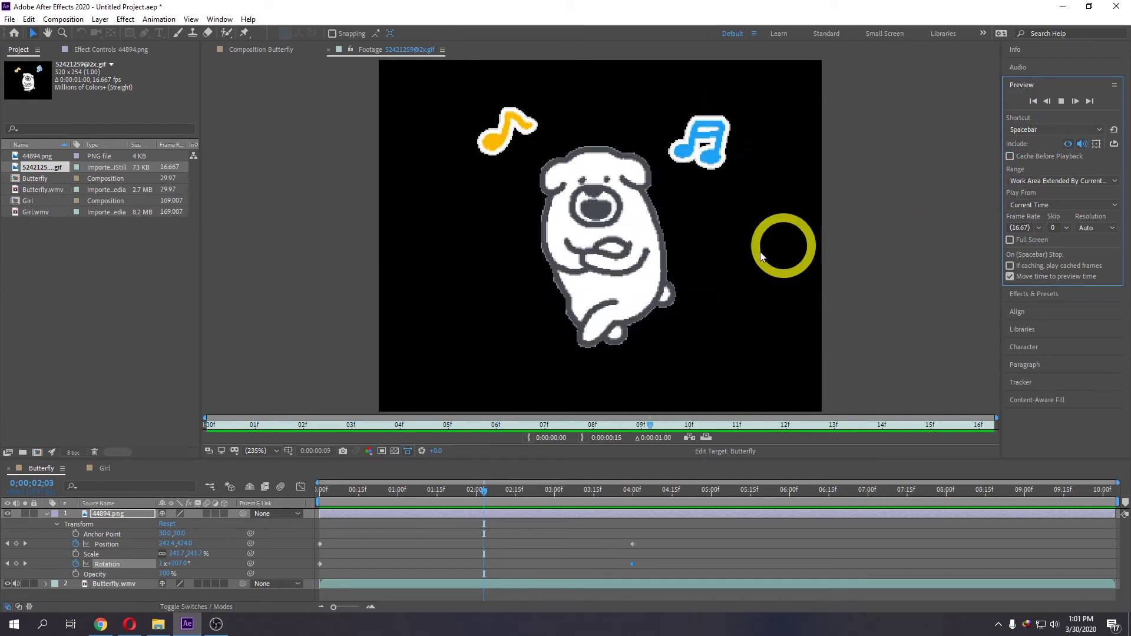
{"action": "left_click", "coordinate": [1061, 101]}
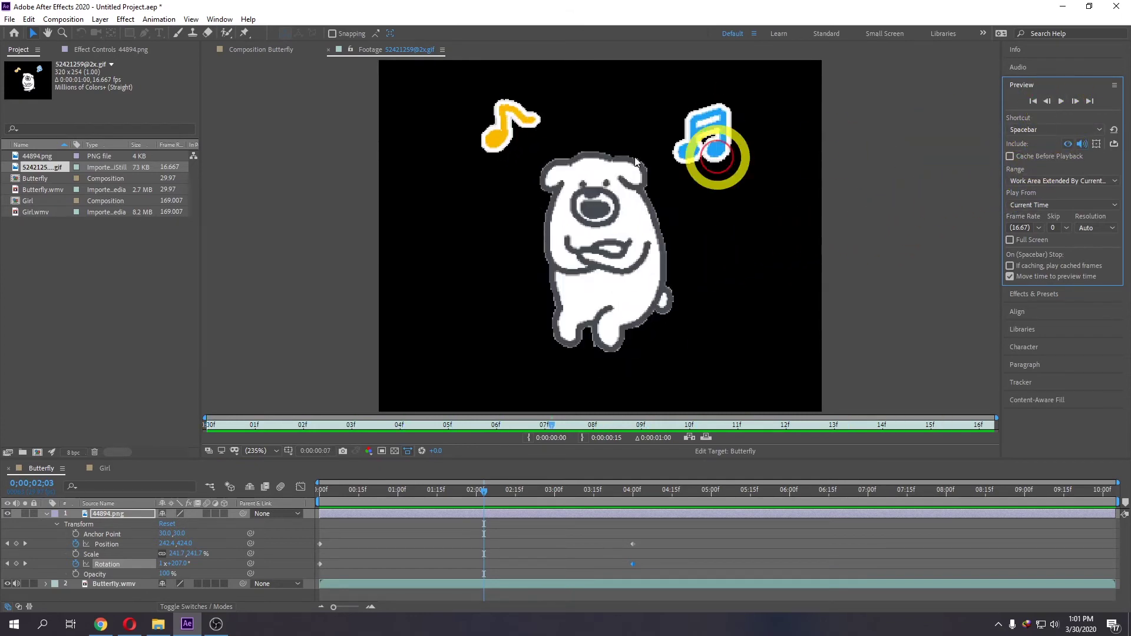
{"action": "left_click", "coordinate": [265, 59]}
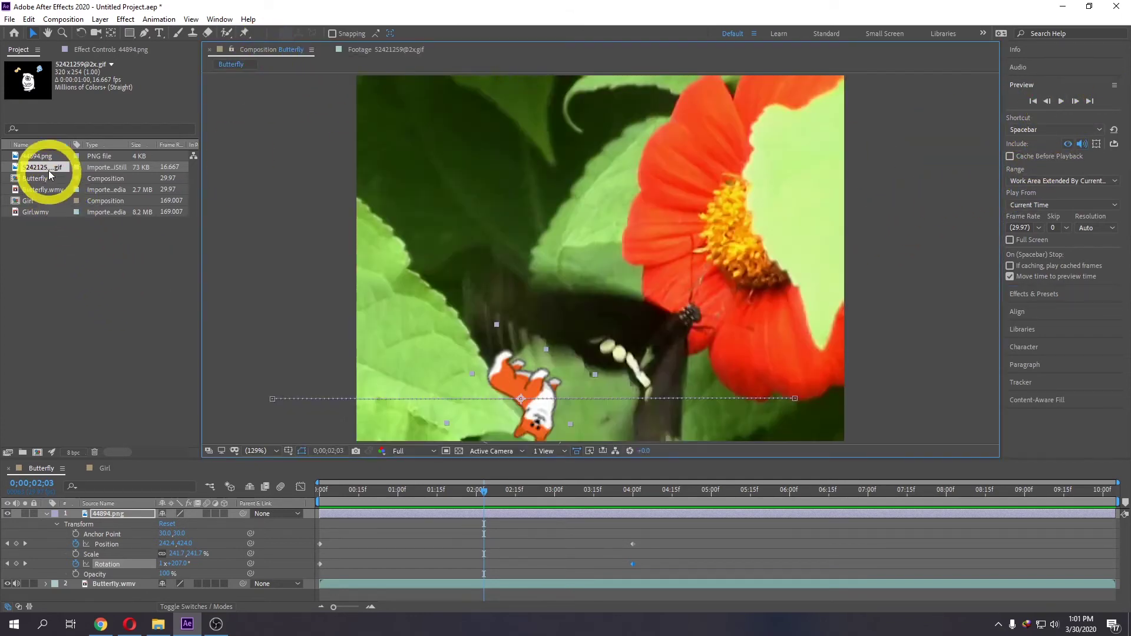
{"action": "left_click_drag", "start_coordinate": [50, 172], "coordinate": [111, 505]}
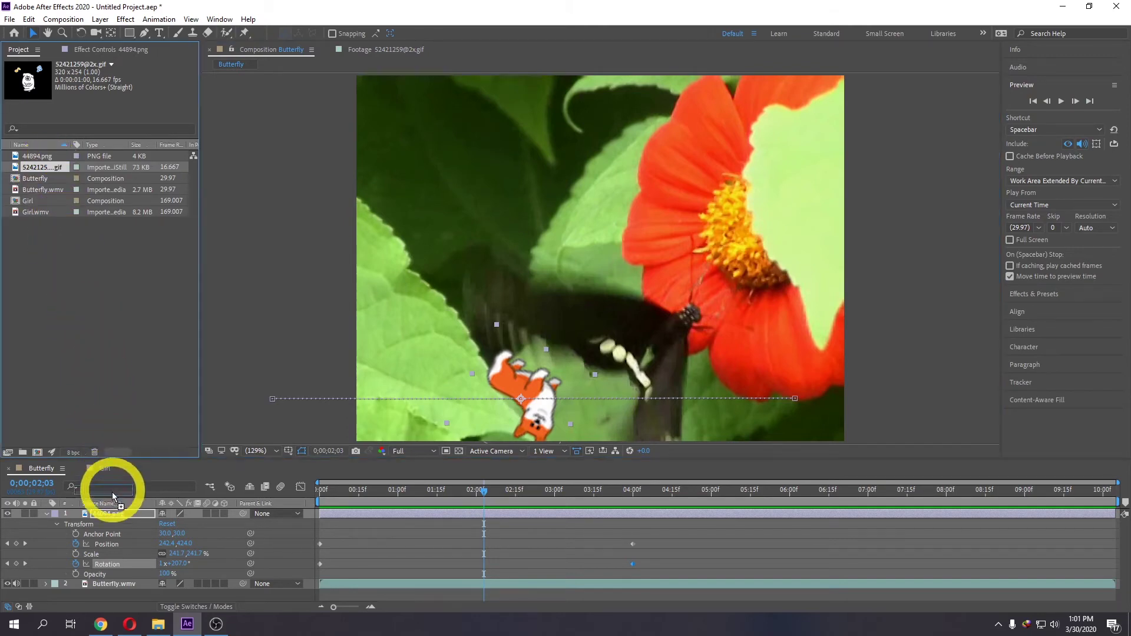
{"action": "left_click_drag", "start_coordinate": [111, 505], "coordinate": [110, 510]}
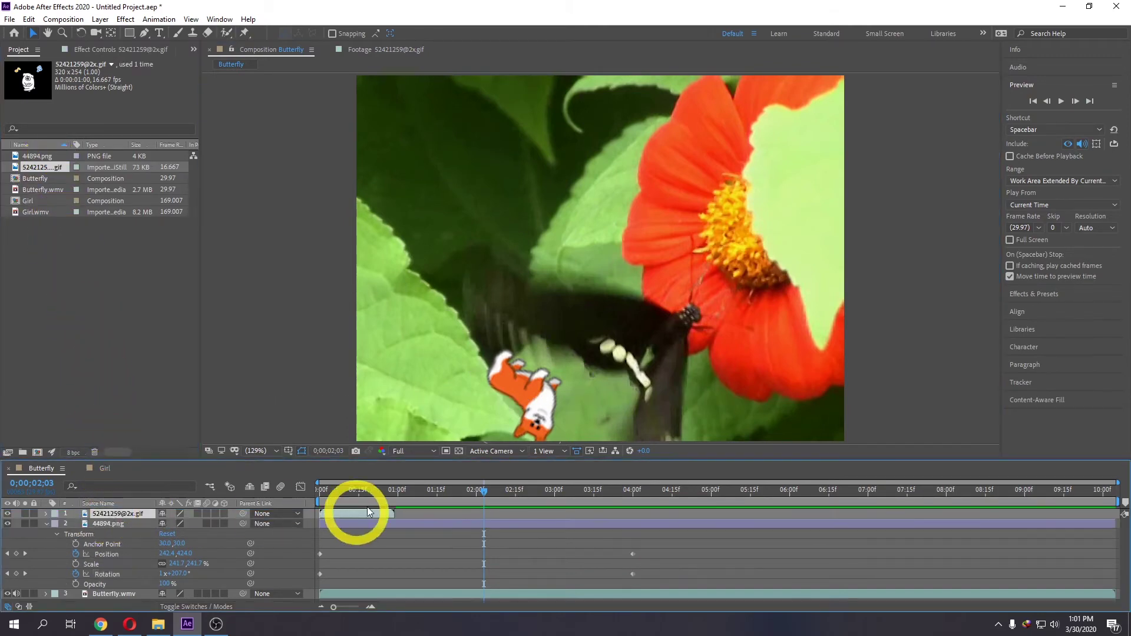
{"action": "left_click_drag", "start_coordinate": [369, 490], "coordinate": [320, 491]}
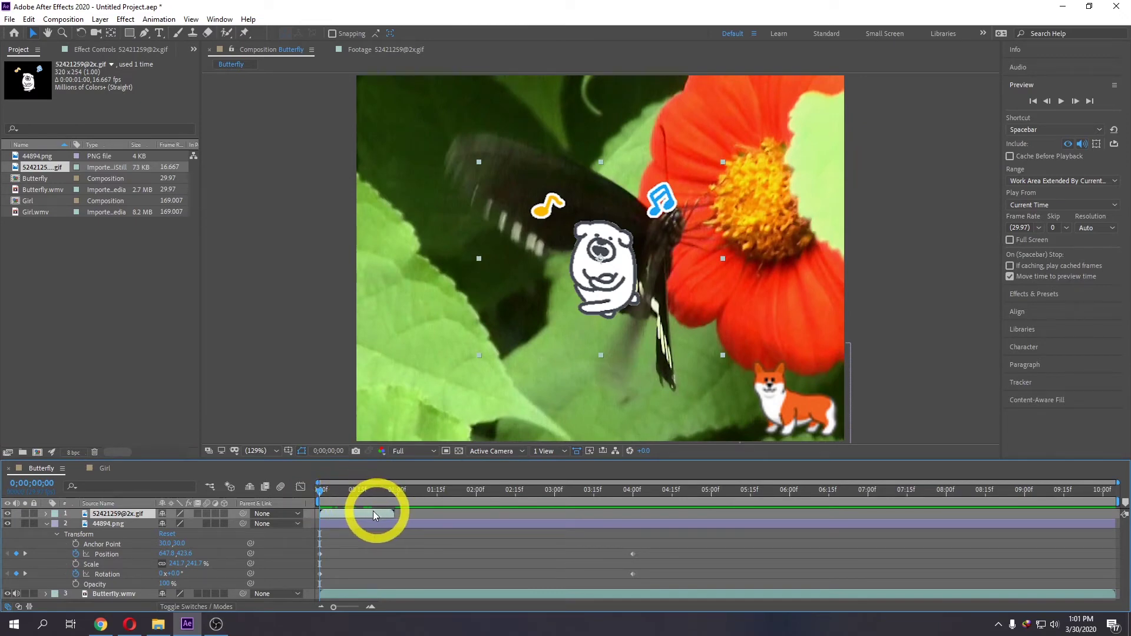
{"action": "left_click", "coordinate": [324, 492]}
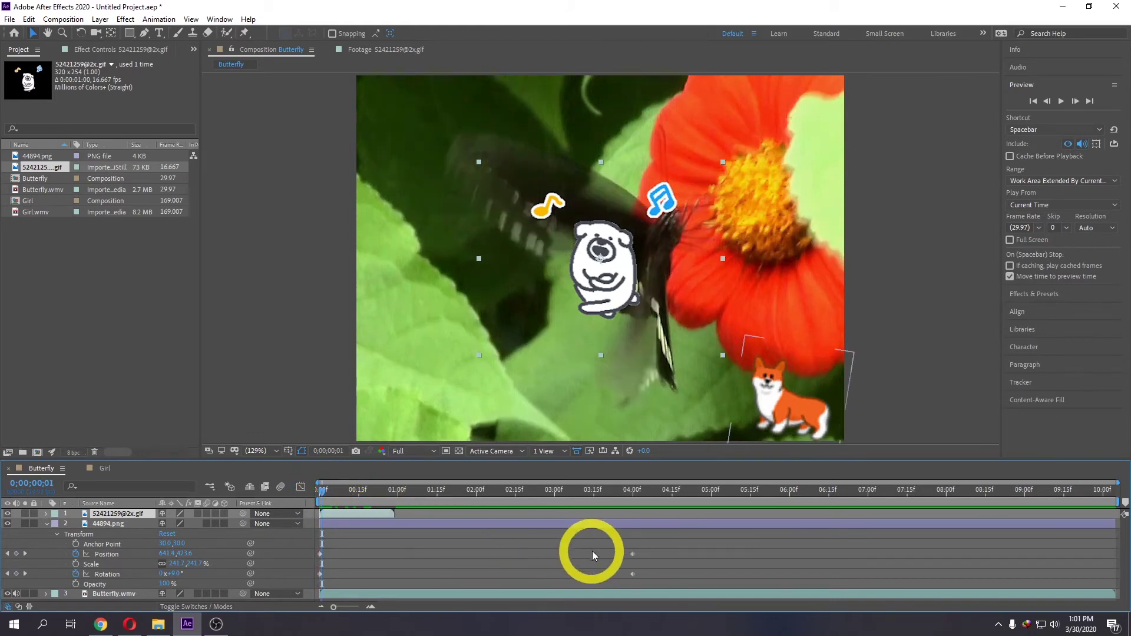
{"action": "left_click", "coordinate": [634, 489]}
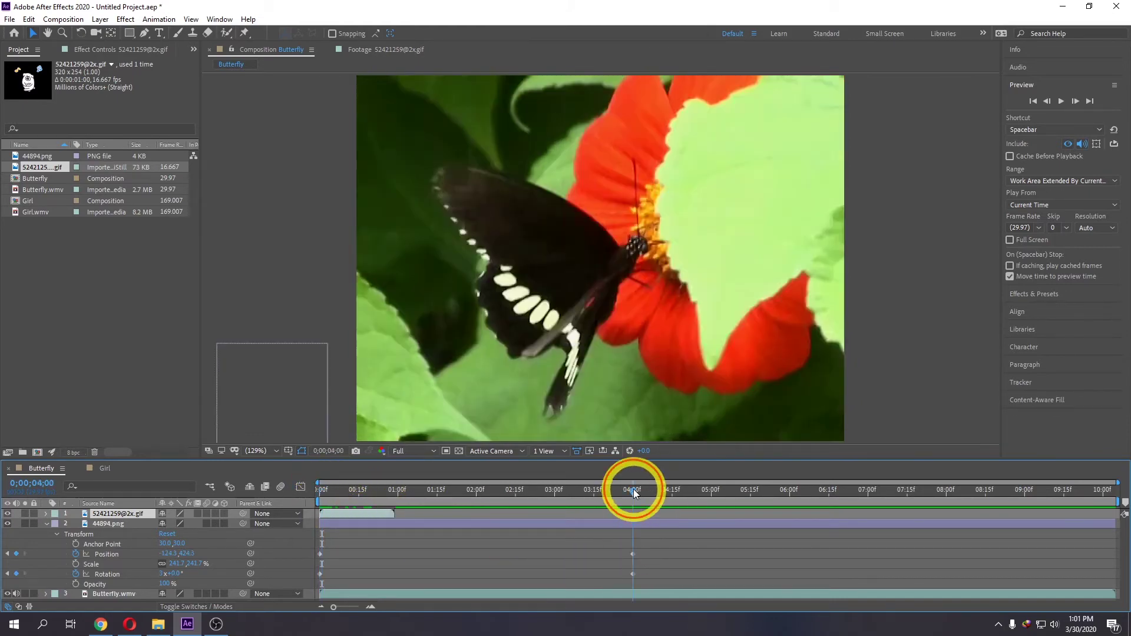
{"action": "mouse_move", "coordinate": [453, 490]}
{"action": "left_mouse_down"}
{"action": "mouse_move", "coordinate": [345, 494]}
{"action": "mouse_move", "coordinate": [402, 500]}
{"action": "mouse_move", "coordinate": [394, 514]}
{"action": "left_mouse_up"}
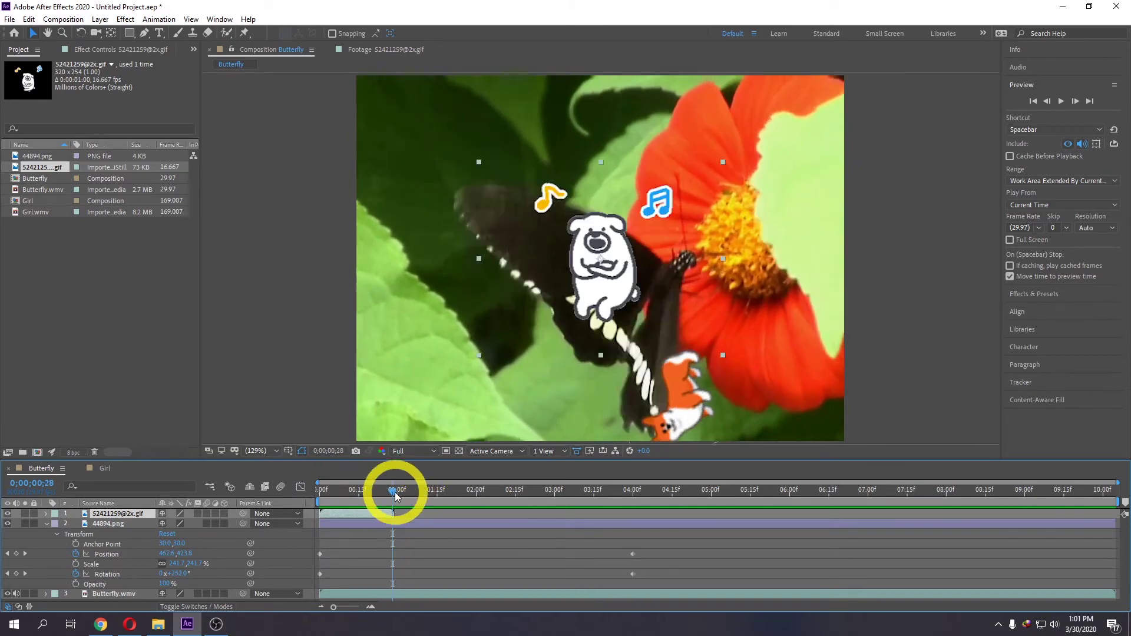
{"action": "mouse_move", "coordinate": [393, 514]}
{"action": "left_mouse_down"}
{"action": "mouse_move", "coordinate": [410, 500]}
{"action": "mouse_move", "coordinate": [377, 501]}
{"action": "left_mouse_up"}
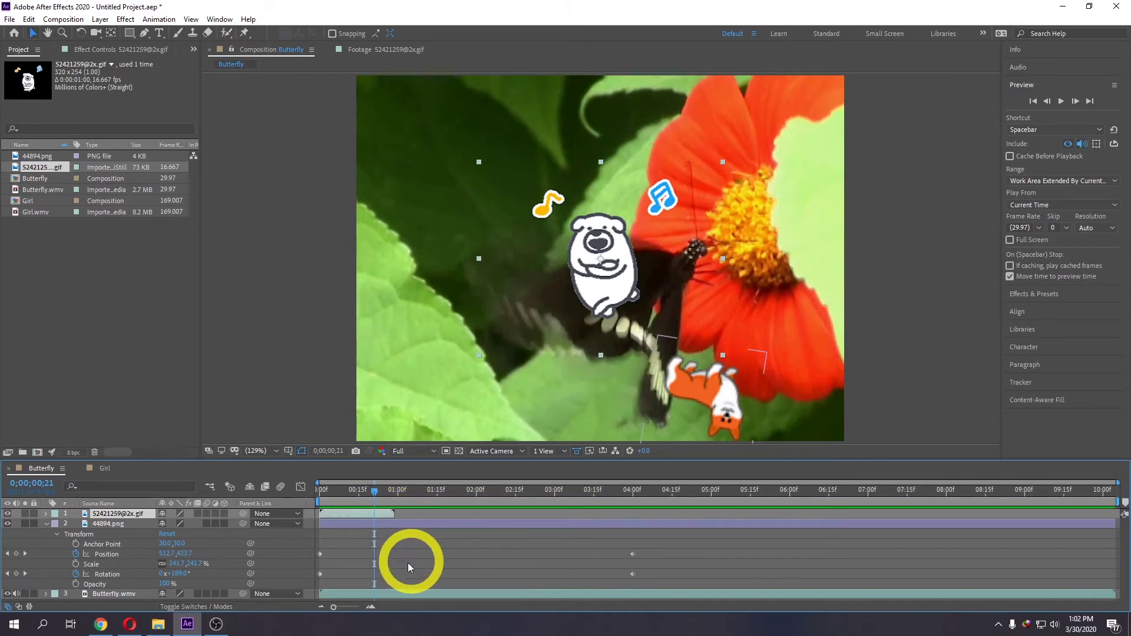
{"action": "left_click", "coordinate": [465, 525]}
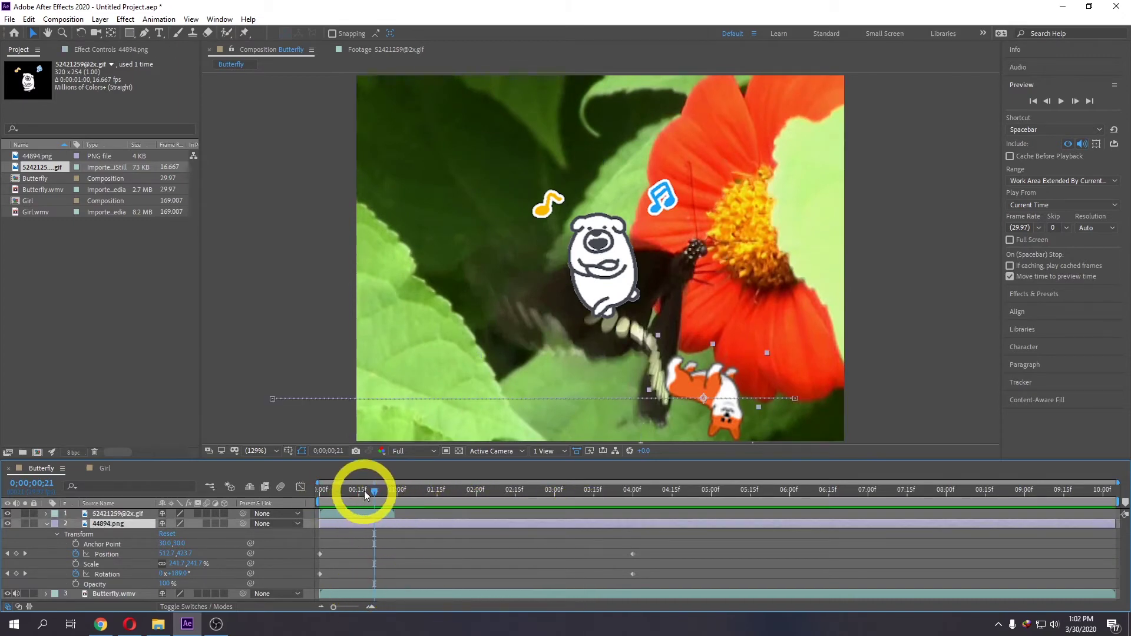
Trim the corgi layer's out point to about 04:00, then delete the bear GIF layer from the comp
{"action": "left_click_drag", "start_coordinate": [1107, 524], "coordinate": [633, 530]}
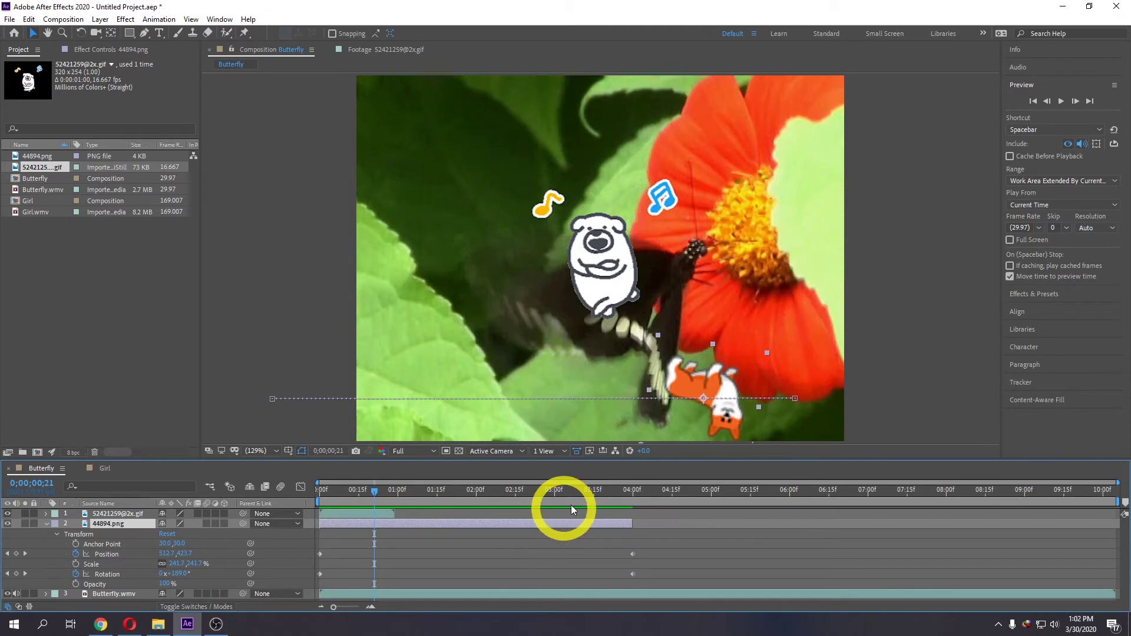
{"action": "mouse_move", "coordinate": [413, 488]}
{"action": "left_mouse_down"}
{"action": "mouse_move", "coordinate": [589, 494]}
{"action": "mouse_move", "coordinate": [379, 498]}
{"action": "mouse_move", "coordinate": [436, 517]}
{"action": "left_mouse_up"}
{"action": "left_click", "coordinate": [392, 513]}
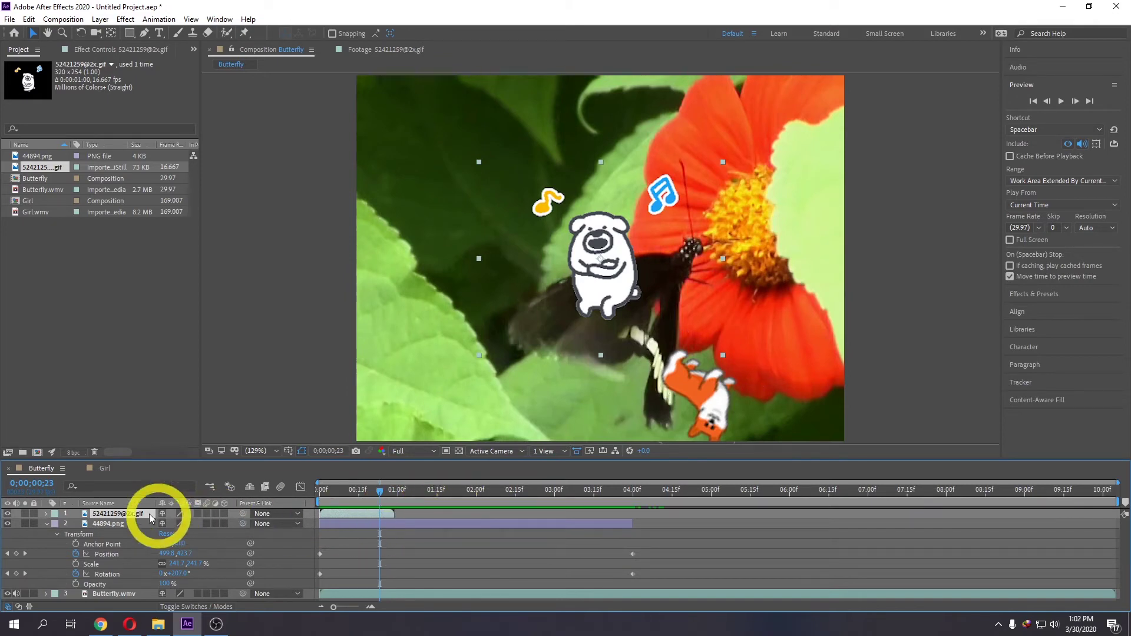
{"action": "left_click", "coordinate": [114, 522]}
{"action": "left_click", "coordinate": [118, 516]}
{"action": "key", "text": "Delete"}
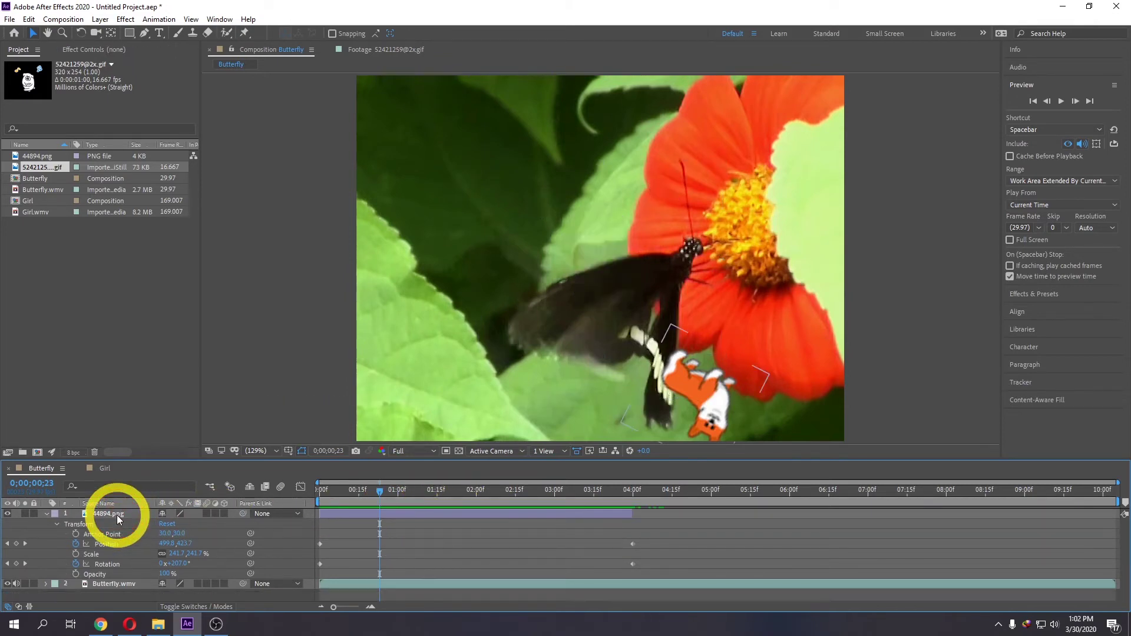
Set the bear GIF footage to loop 4 times, extending its duration to 0:00:03:15
{"action": "right_click", "coordinate": [48, 170]}
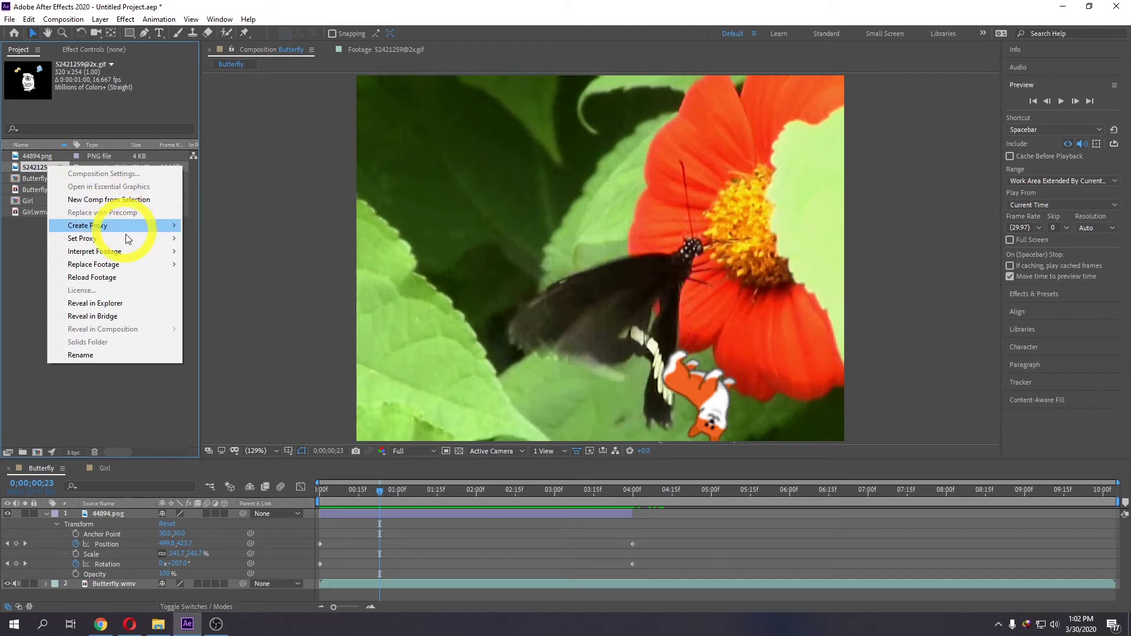
{"action": "mouse_move", "coordinate": [129, 255]}
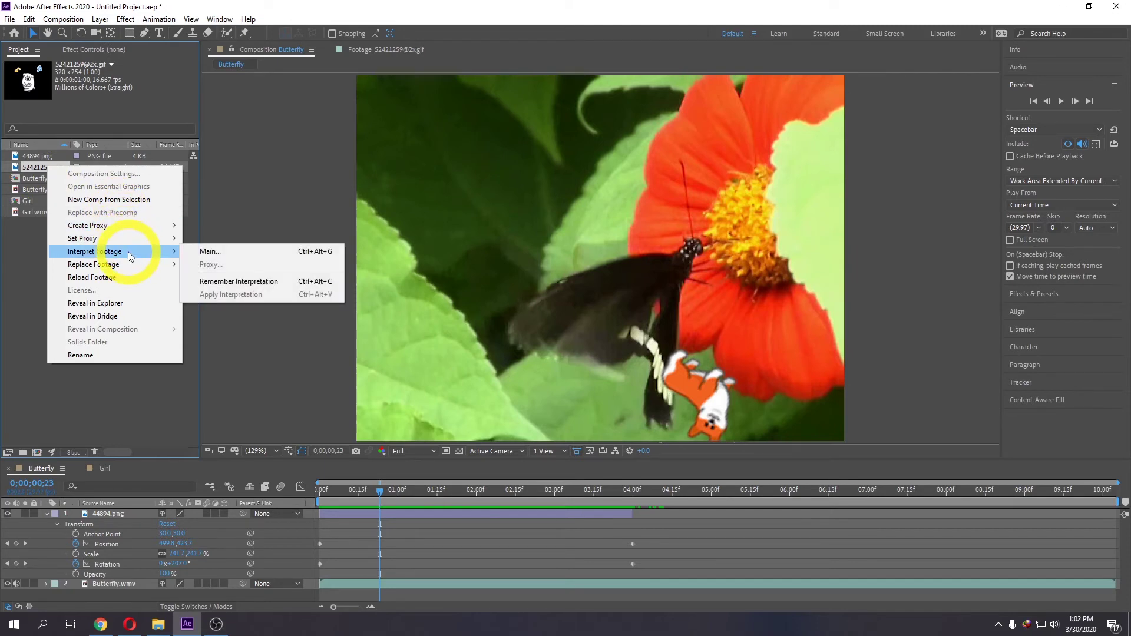
{"action": "left_click", "coordinate": [217, 252]}
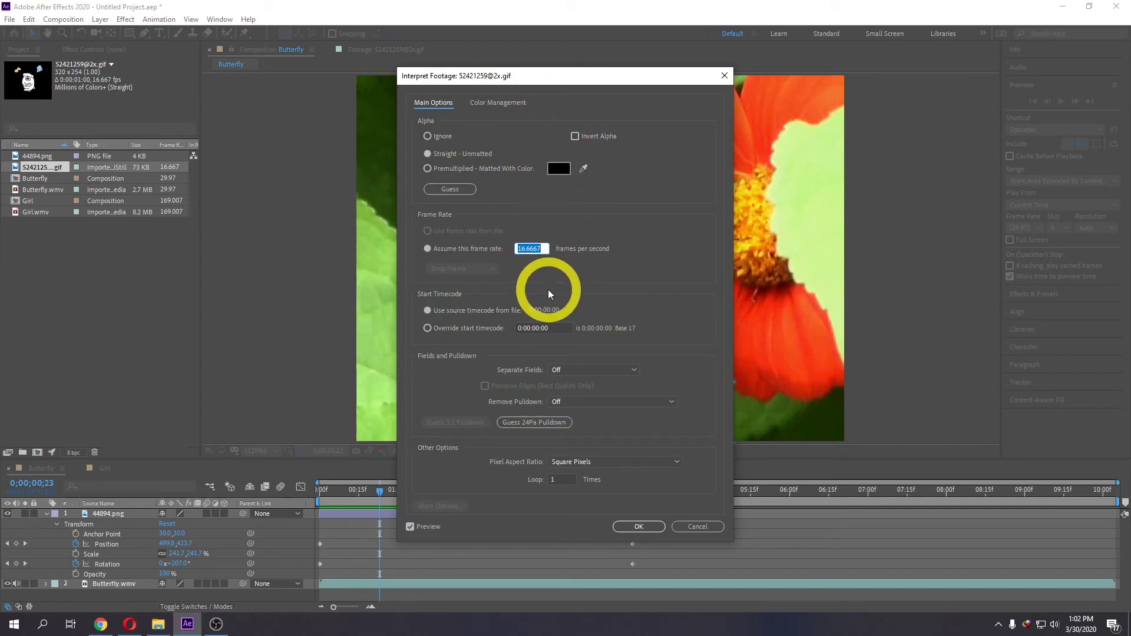
{"action": "left_click", "coordinate": [568, 479]}
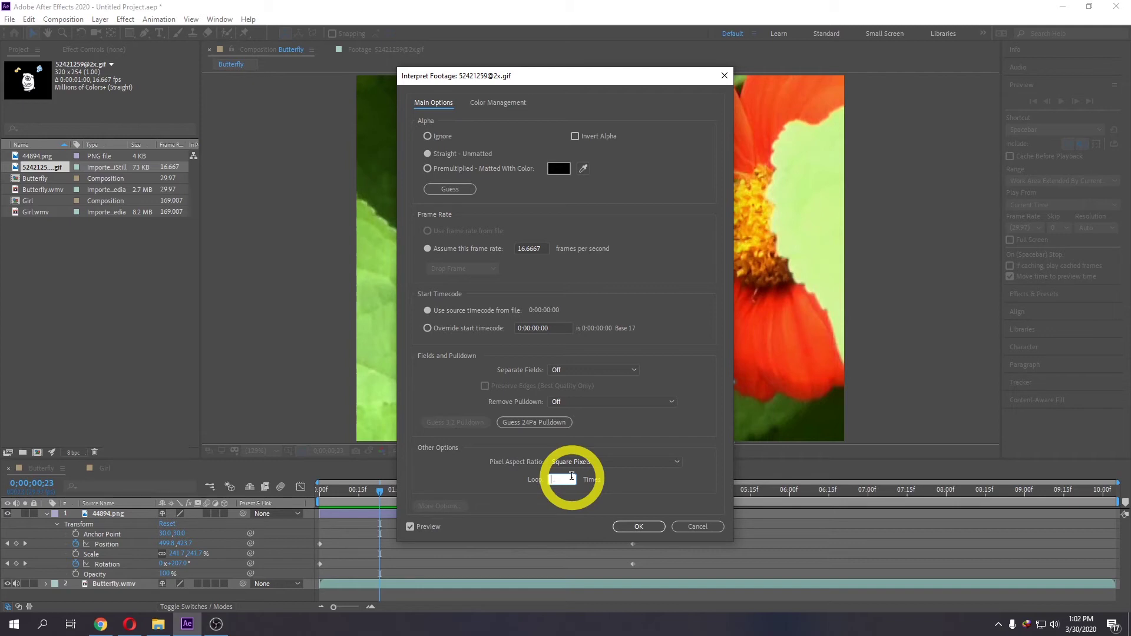
{"action": "type", "text": "4"}
{"action": "left_click", "coordinate": [641, 526]}
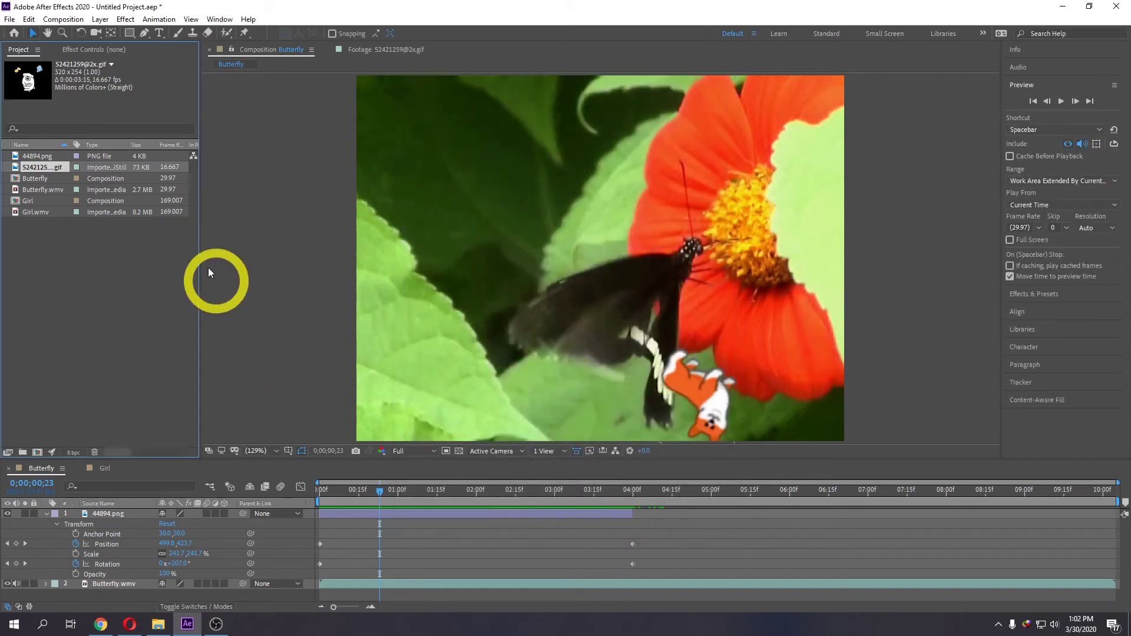
Add the looped bear GIF to the Butterfly timeline and position it on the red flower
{"action": "left_click_drag", "start_coordinate": [98, 493], "coordinate": [102, 517]}
{"action": "left_click", "coordinate": [333, 493]}
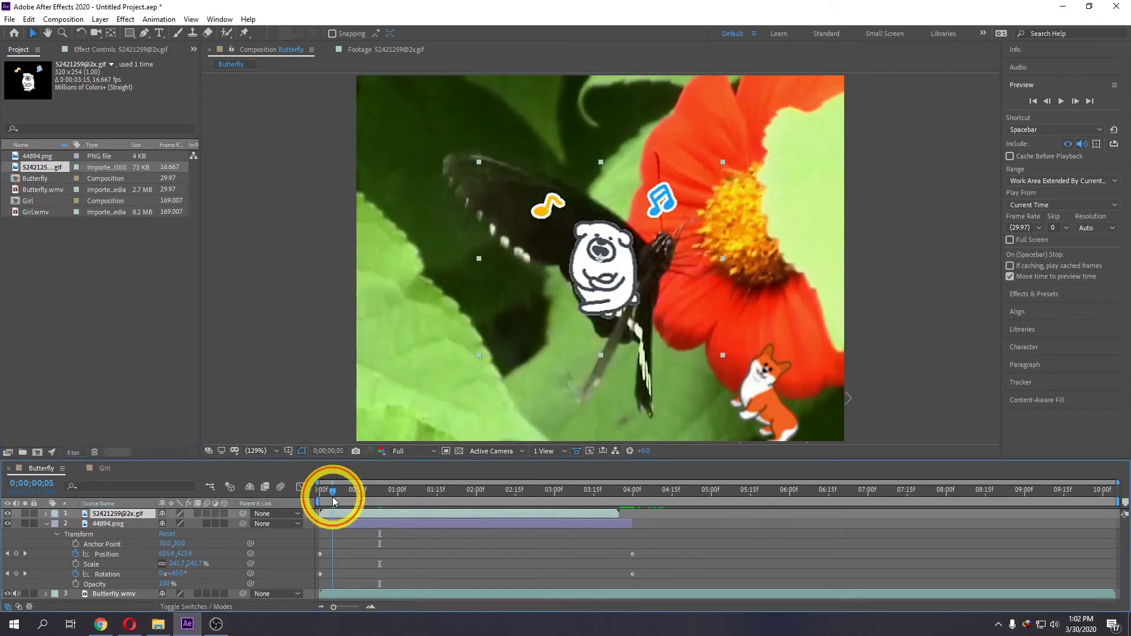
{"action": "mouse_move", "coordinate": [333, 495]}
{"action": "left_mouse_down"}
{"action": "mouse_move", "coordinate": [488, 512]}
{"action": "mouse_move", "coordinate": [542, 501]}
{"action": "mouse_move", "coordinate": [321, 500]}
{"action": "left_mouse_up"}
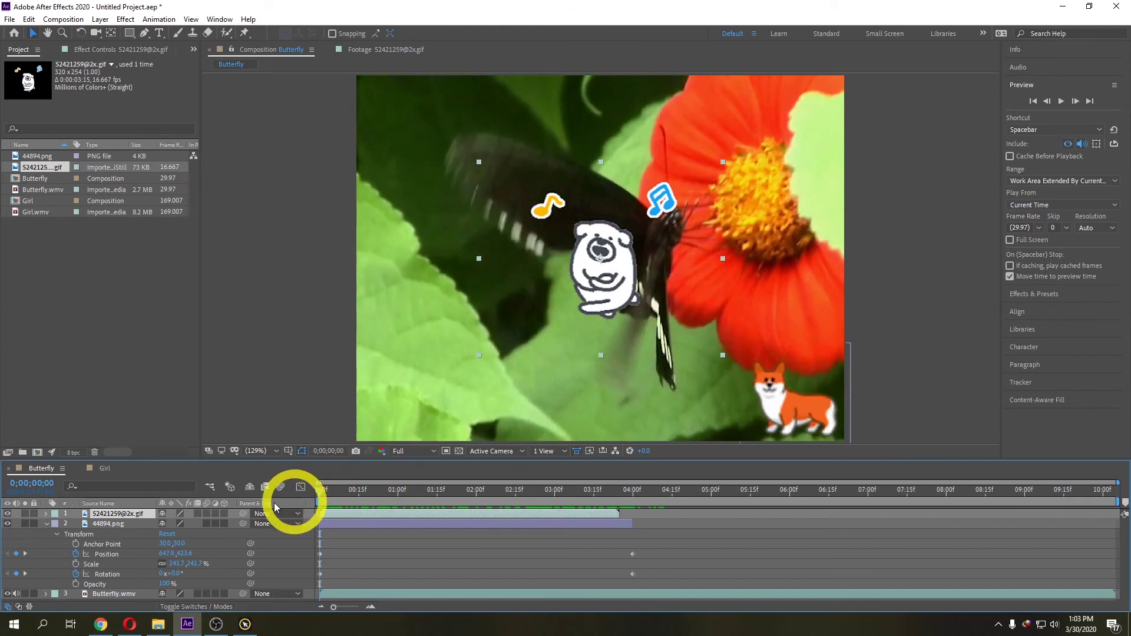
{"action": "left_click", "coordinate": [46, 515]}
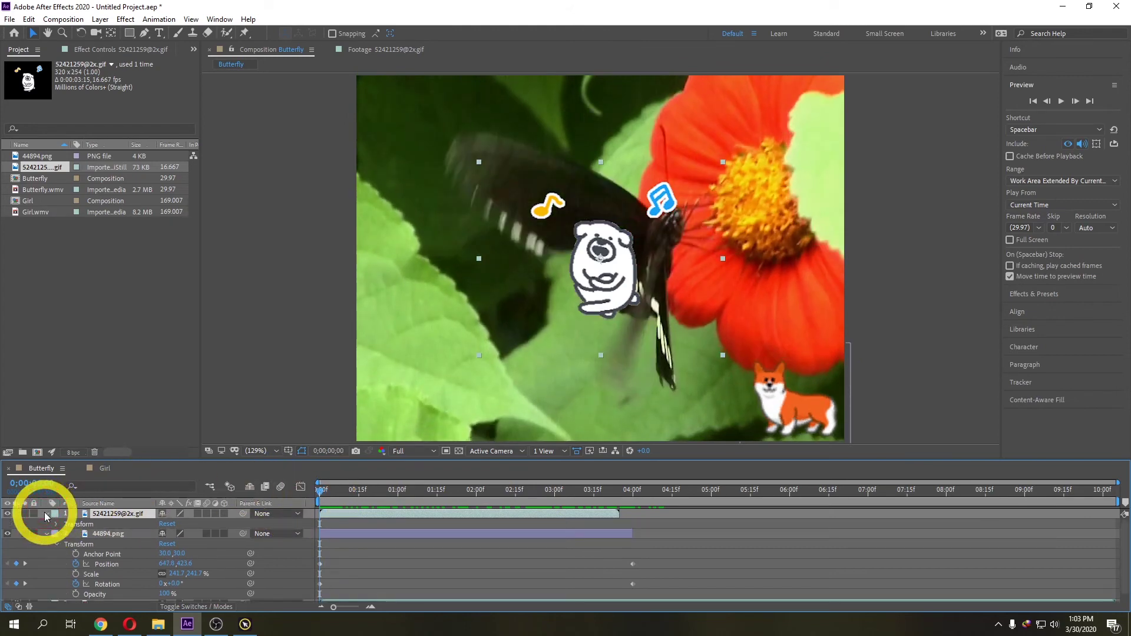
{"action": "left_click_drag", "start_coordinate": [641, 300], "coordinate": [778, 196]}
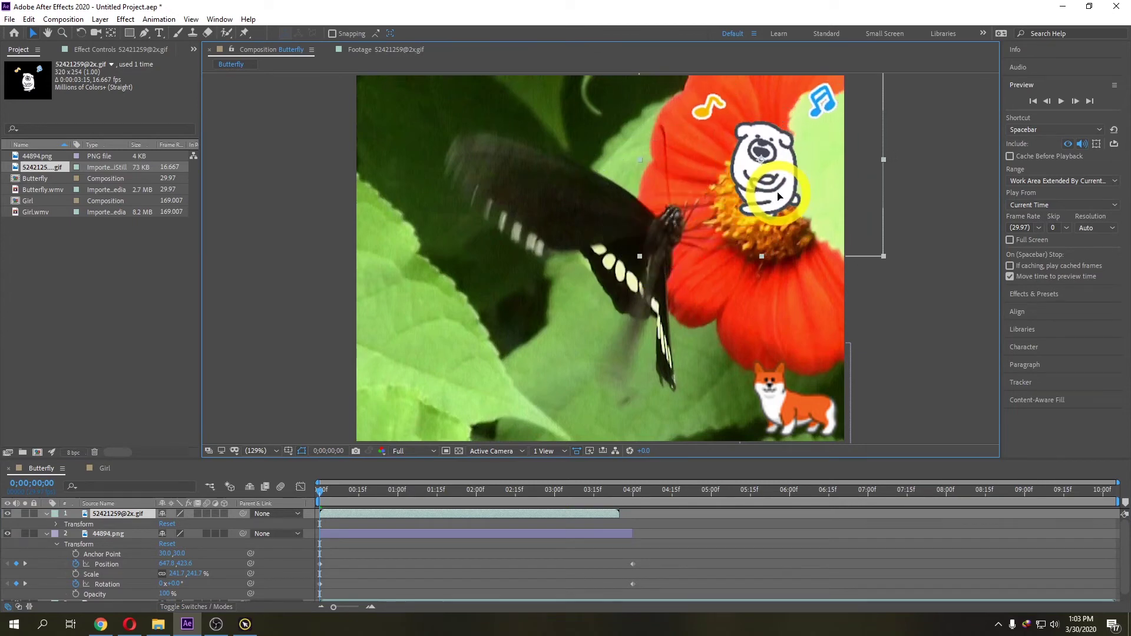
Keyframe the bear's Position from the flower at 0 to off the left edge at 3:00, then preview
{"action": "left_click", "coordinate": [56, 525]}
{"action": "left_click", "coordinate": [75, 544]}
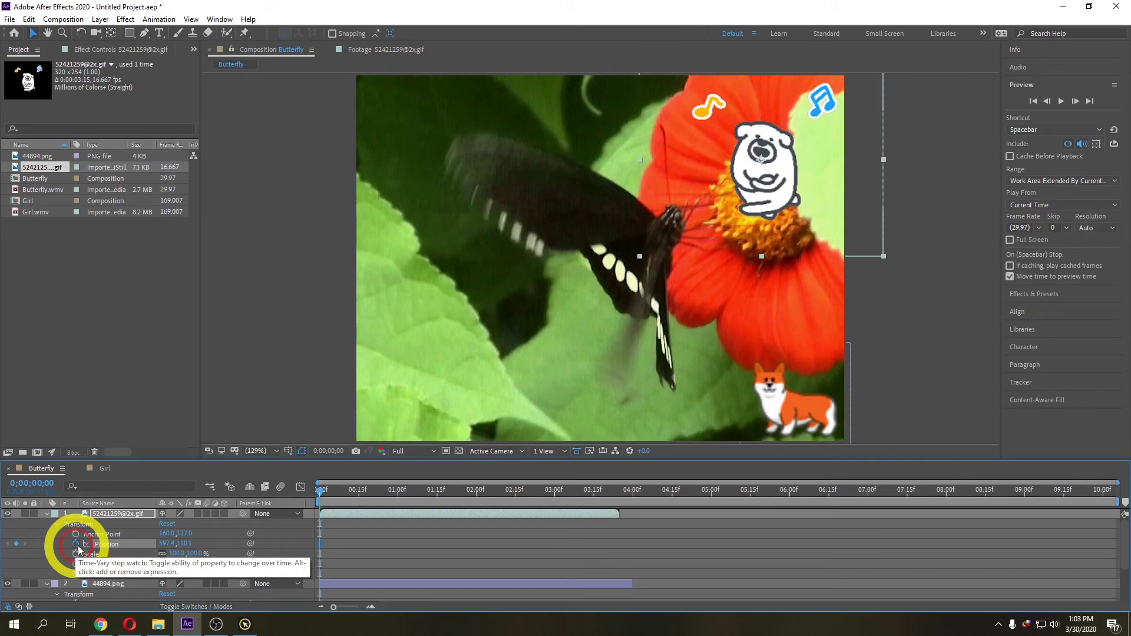
{"action": "left_click_drag", "start_coordinate": [321, 490], "coordinate": [554, 500]}
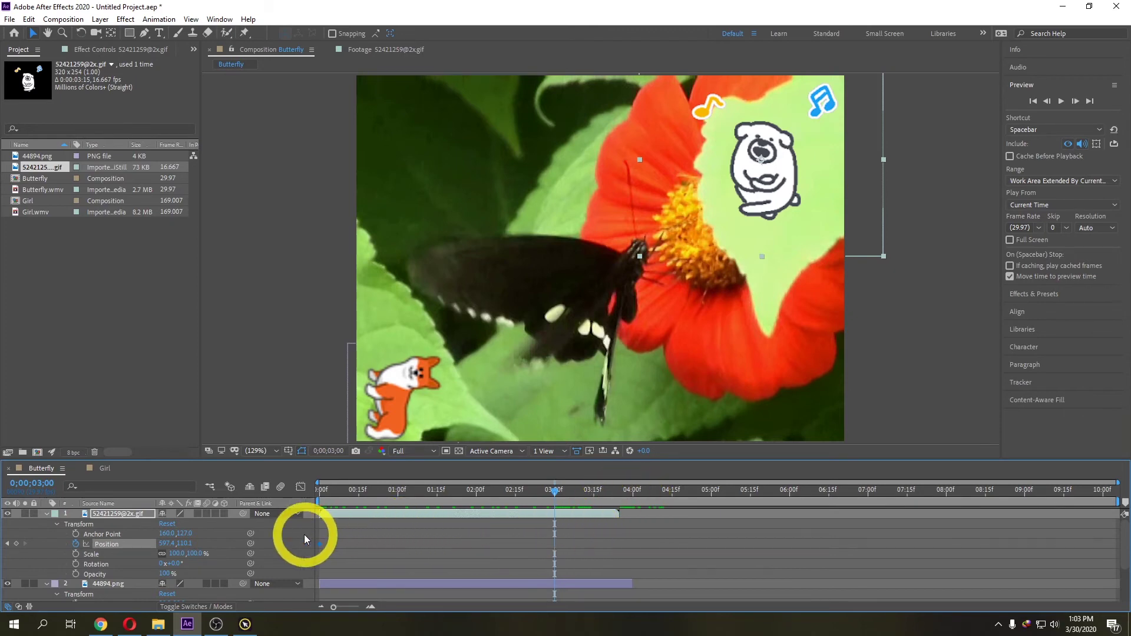
{"action": "left_click_drag", "start_coordinate": [778, 195], "coordinate": [309, 188]}
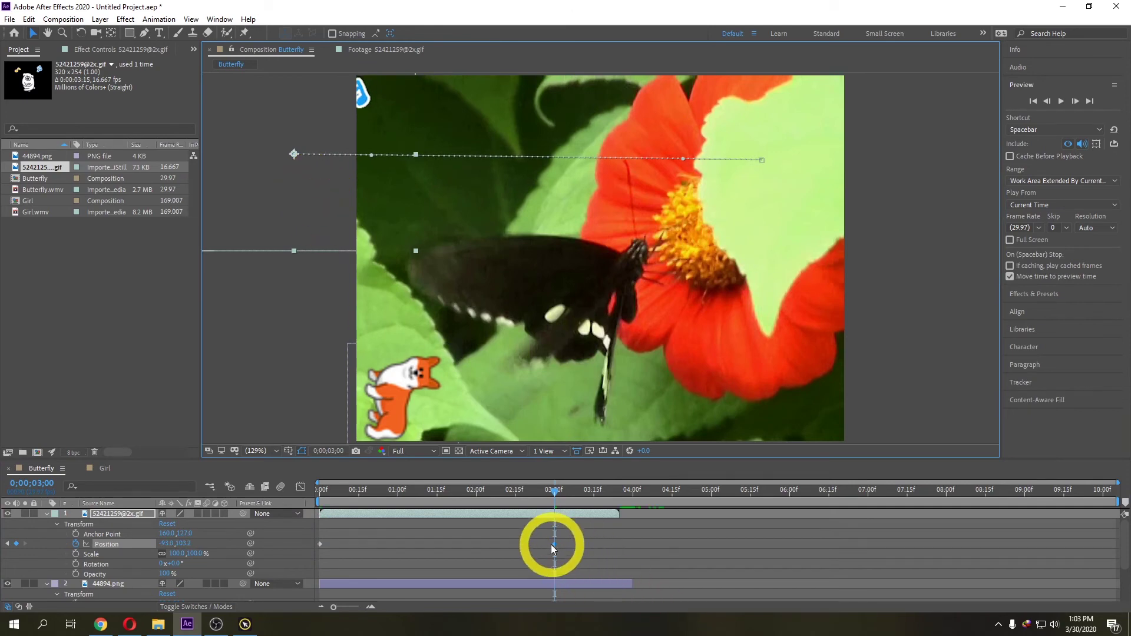
{"action": "left_click_drag", "start_coordinate": [342, 495], "coordinate": [318, 491]}
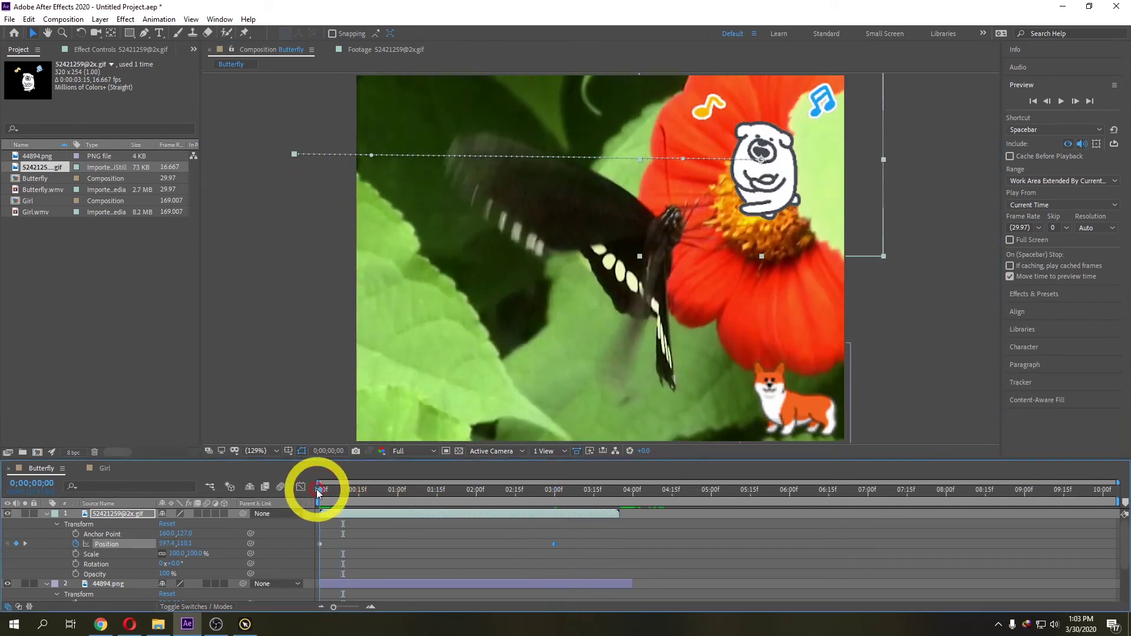
{"action": "key", "text": "space"}
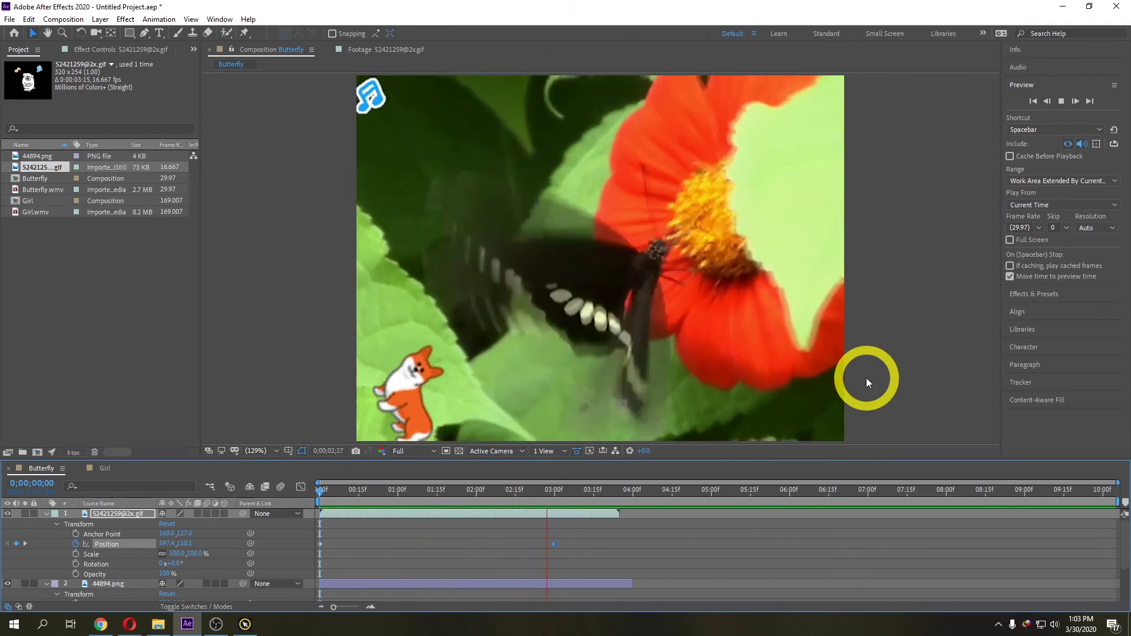
Stop the Butterfly preview around 1;16 and switch to the Girl composition
{"action": "left_click_drag", "start_coordinate": [561, 500], "coordinate": [441, 495]}
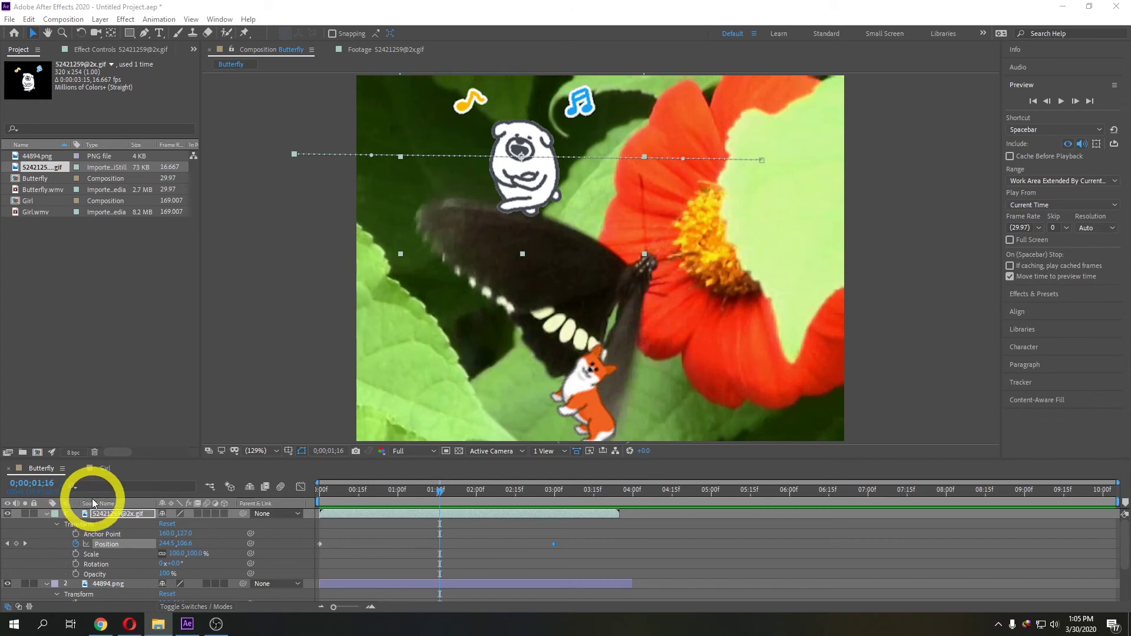
{"action": "left_click", "coordinate": [105, 470]}
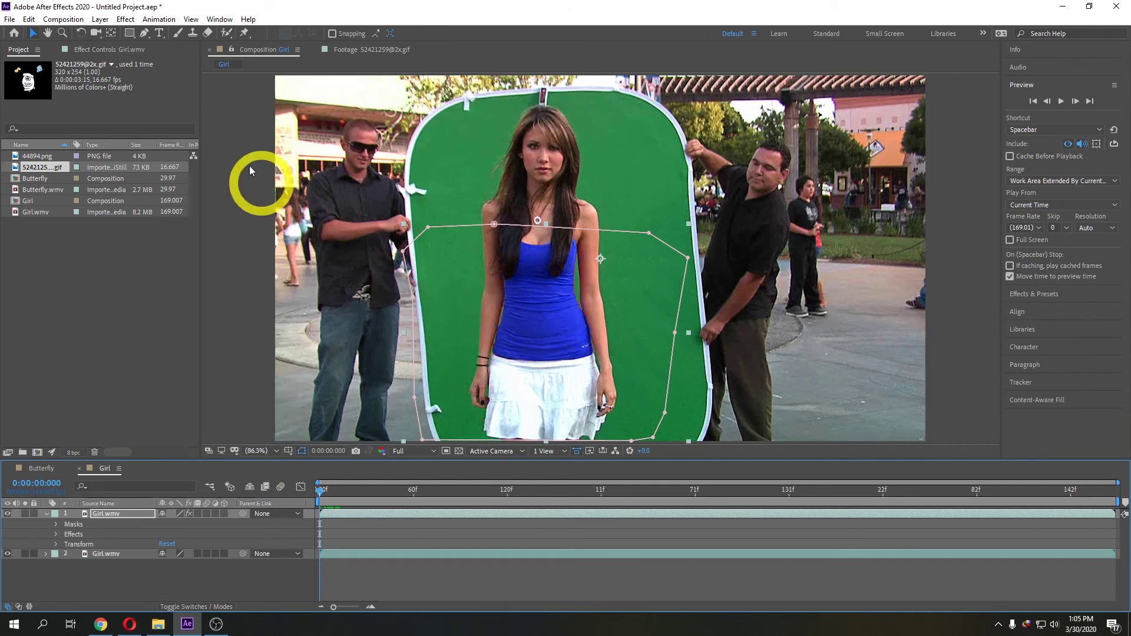
Slightly into the clip, keyframe the Change to Color To colour as green
{"action": "left_click", "coordinate": [116, 50]}
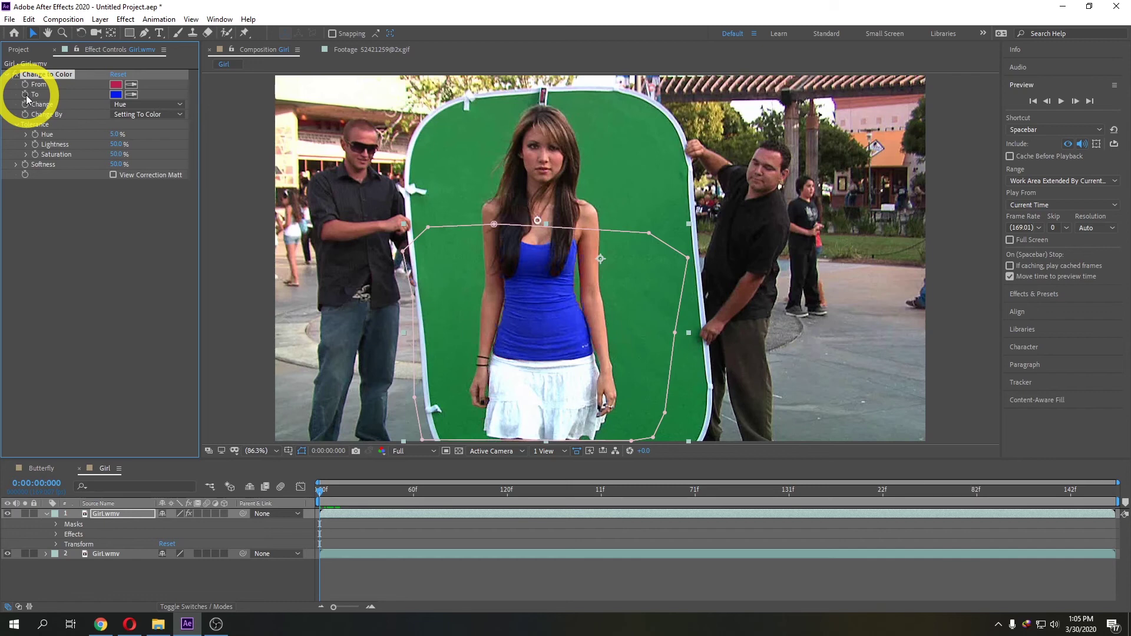
{"action": "left_click", "coordinate": [320, 488]}
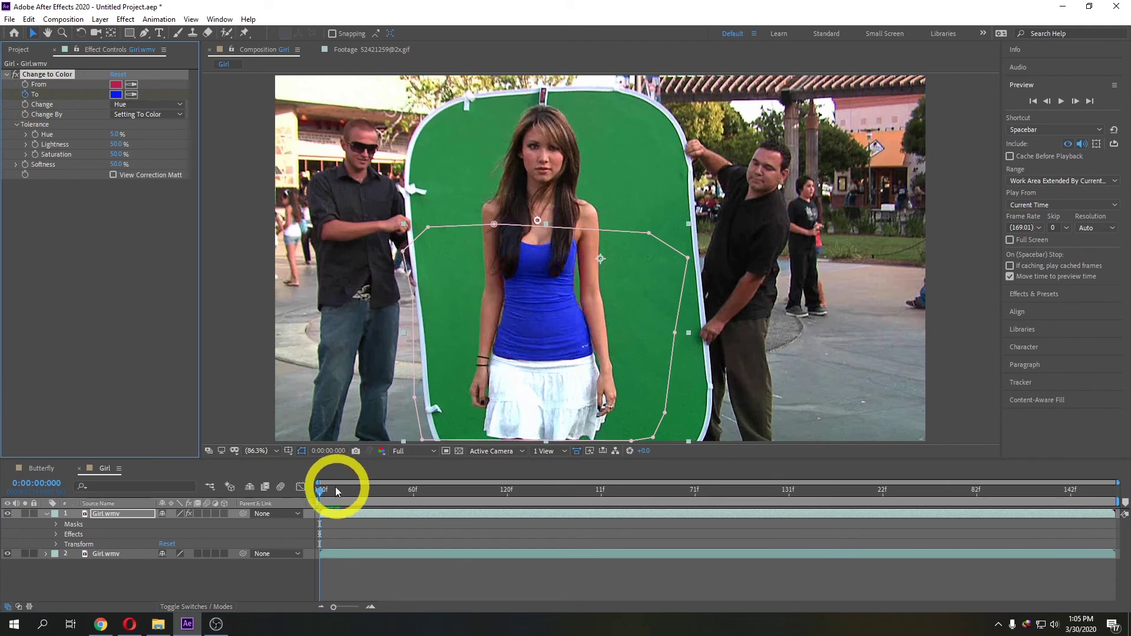
{"action": "left_click_drag", "start_coordinate": [318, 489], "coordinate": [506, 492]}
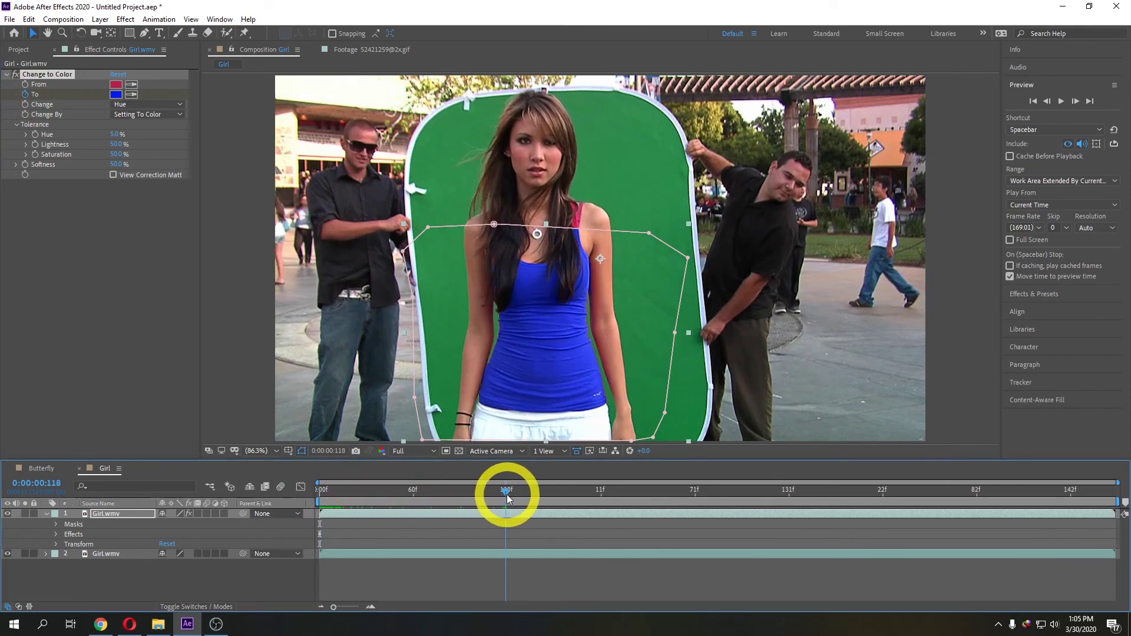
{"action": "left_click", "coordinate": [115, 94]}
{"action": "left_click", "coordinate": [263, 362]}
{"action": "left_click", "coordinate": [353, 259]}
Later, around 1:07, set the To colour to yellow and check an earlier frame
{"action": "left_click_drag", "start_coordinate": [508, 491], "coordinate": [695, 491]}
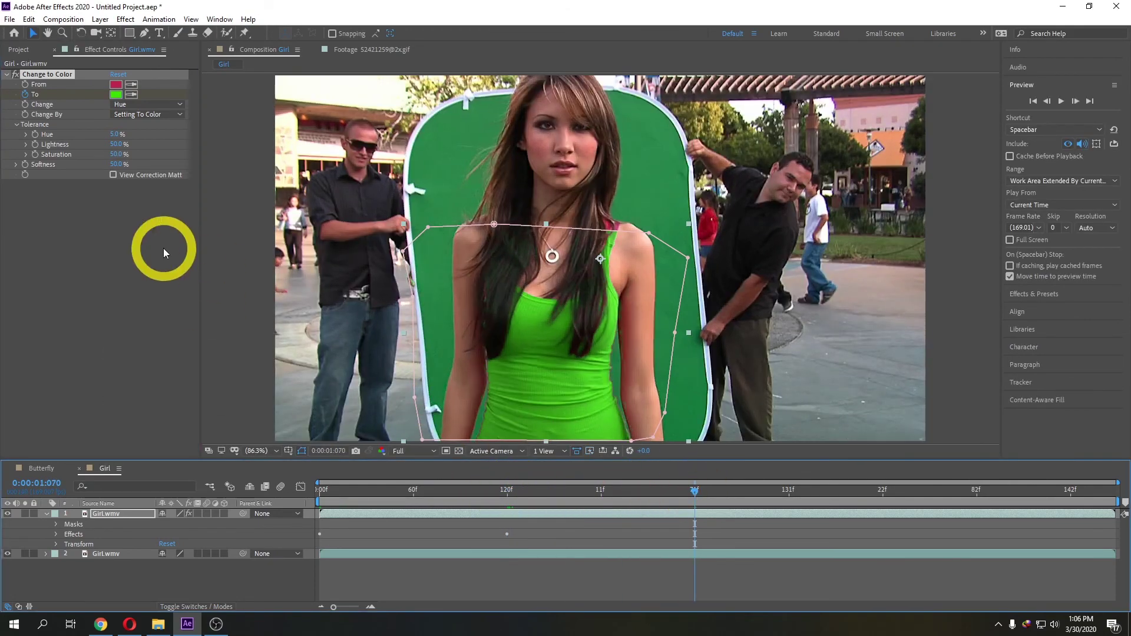
{"action": "left_click", "coordinate": [116, 95]}
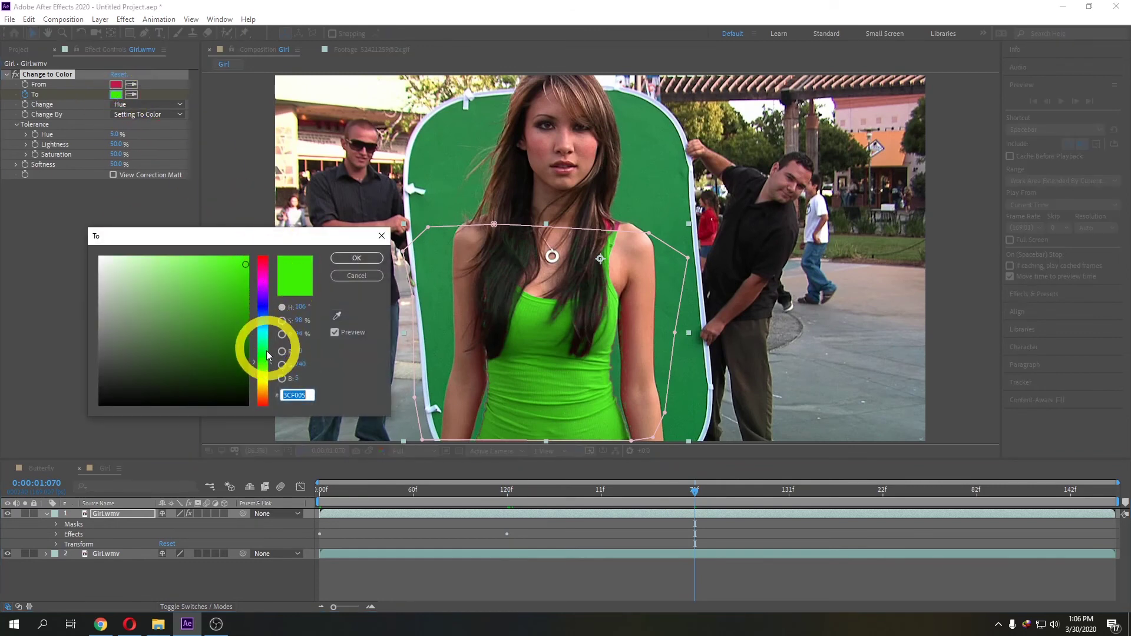
{"action": "left_click", "coordinate": [263, 380]}
{"action": "left_click", "coordinate": [338, 260]}
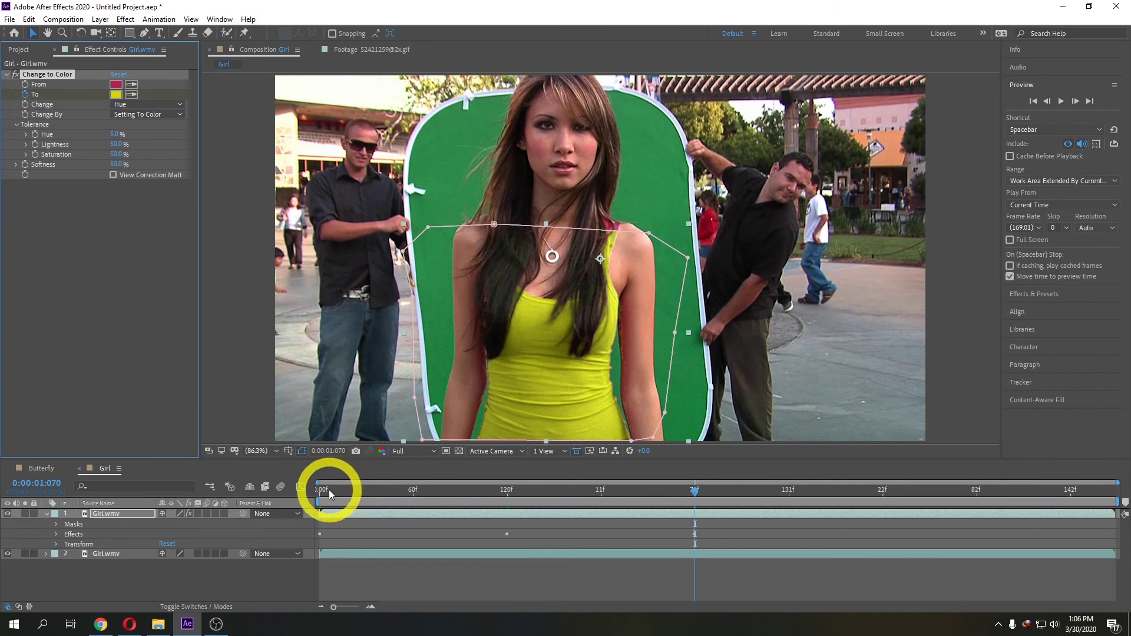
{"action": "left_click", "coordinate": [449, 501]}
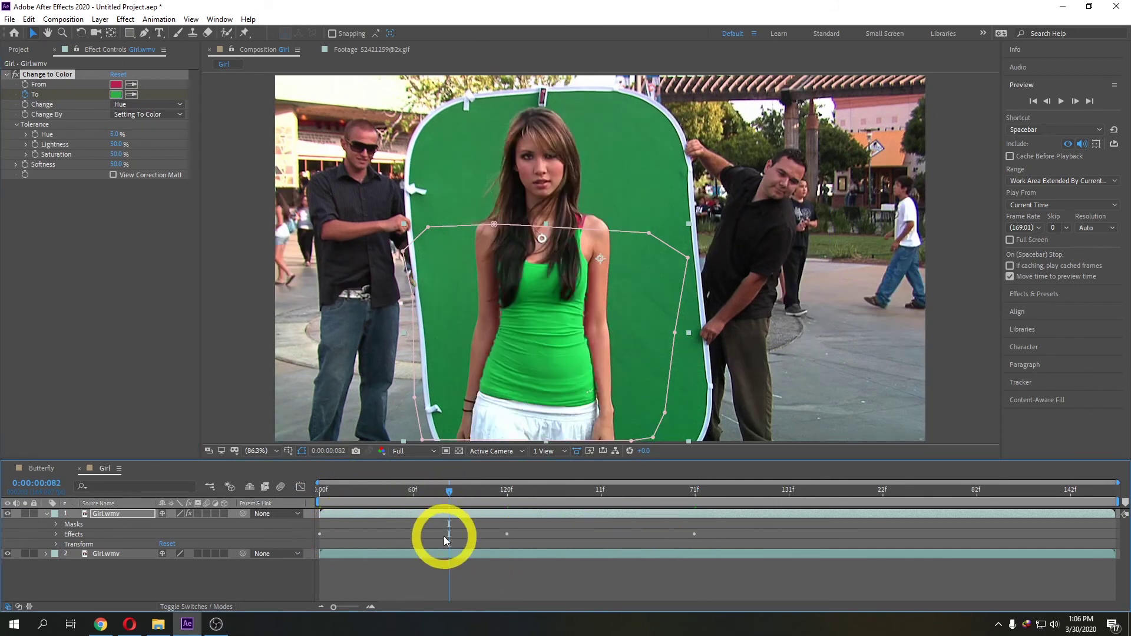
Move a Change to Color To keyframe to the clip start and preview the colour cycle
{"action": "left_click", "coordinate": [56, 535]}
{"action": "left_click_drag", "start_coordinate": [507, 544], "coordinate": [319, 543]}
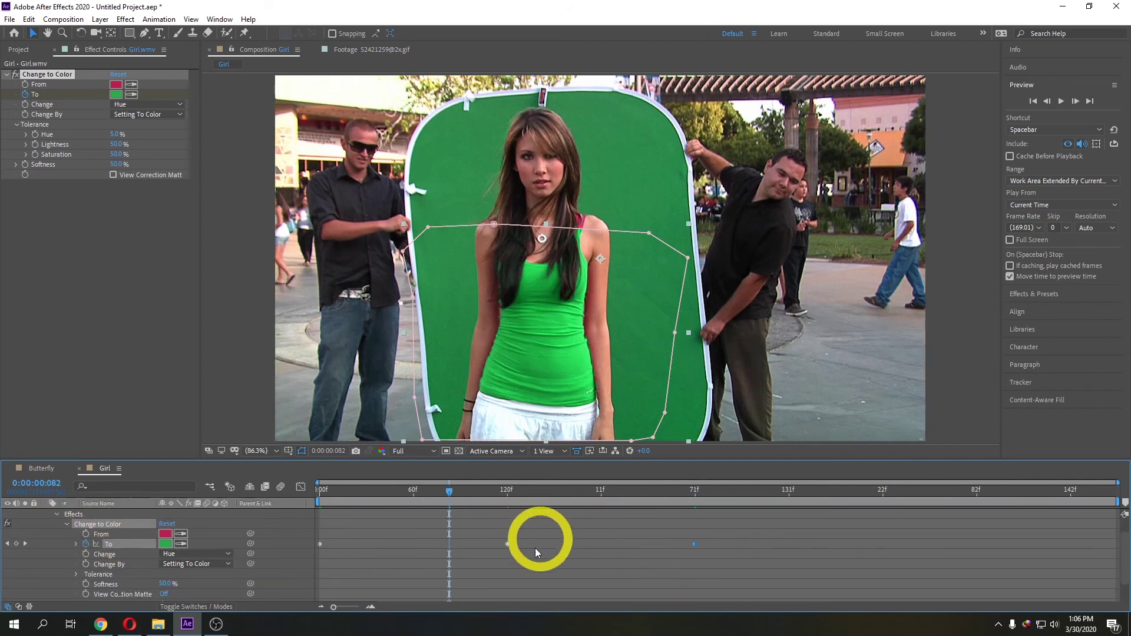
{"action": "left_click", "coordinate": [67, 524]}
{"action": "left_click", "coordinate": [321, 490]}
{"action": "key", "text": "space"}
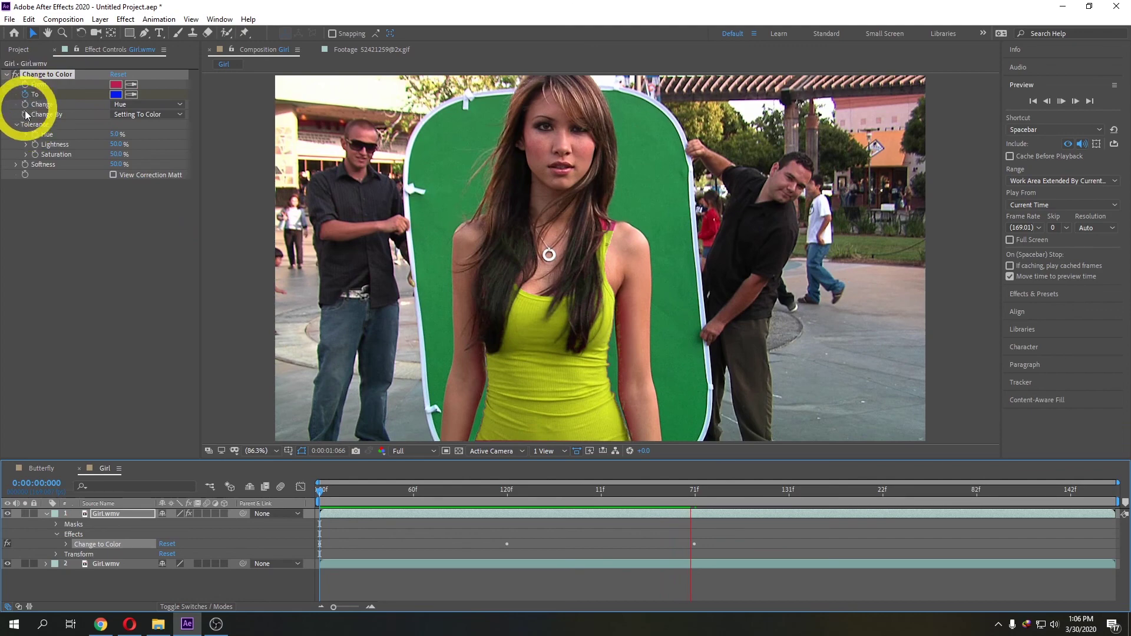
Replay the Girl comp's colour cycle from the start, stopping around frame 60
{"action": "left_click", "coordinate": [393, 491]}
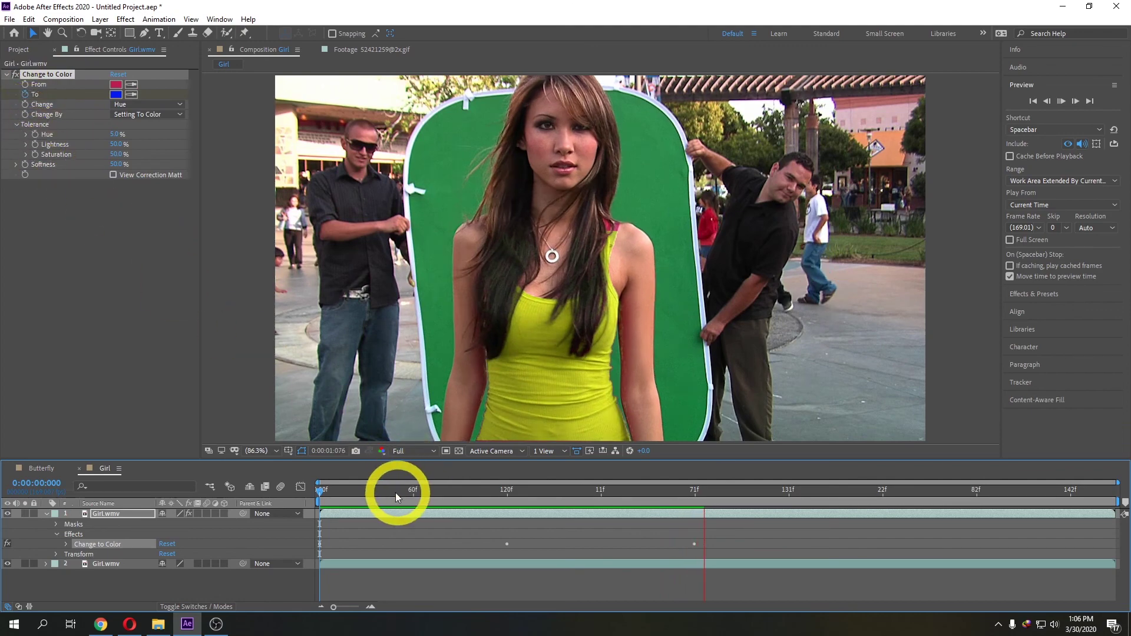
{"action": "left_click", "coordinate": [321, 492]}
{"action": "key", "text": "space"}
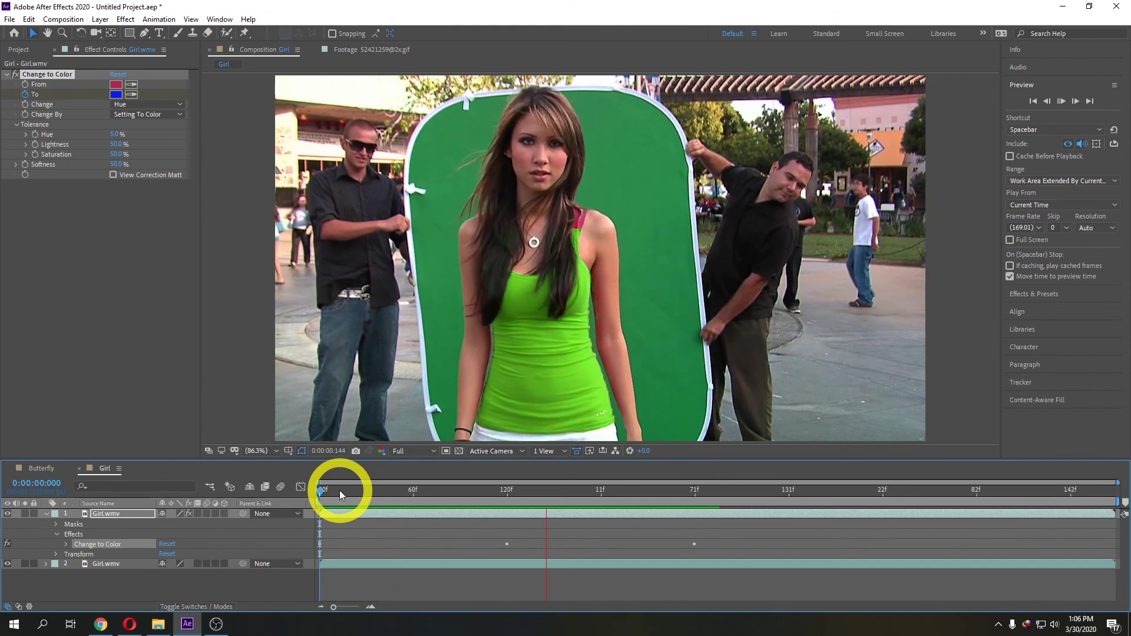
{"action": "left_click_drag", "start_coordinate": [419, 490], "coordinate": [320, 492]}
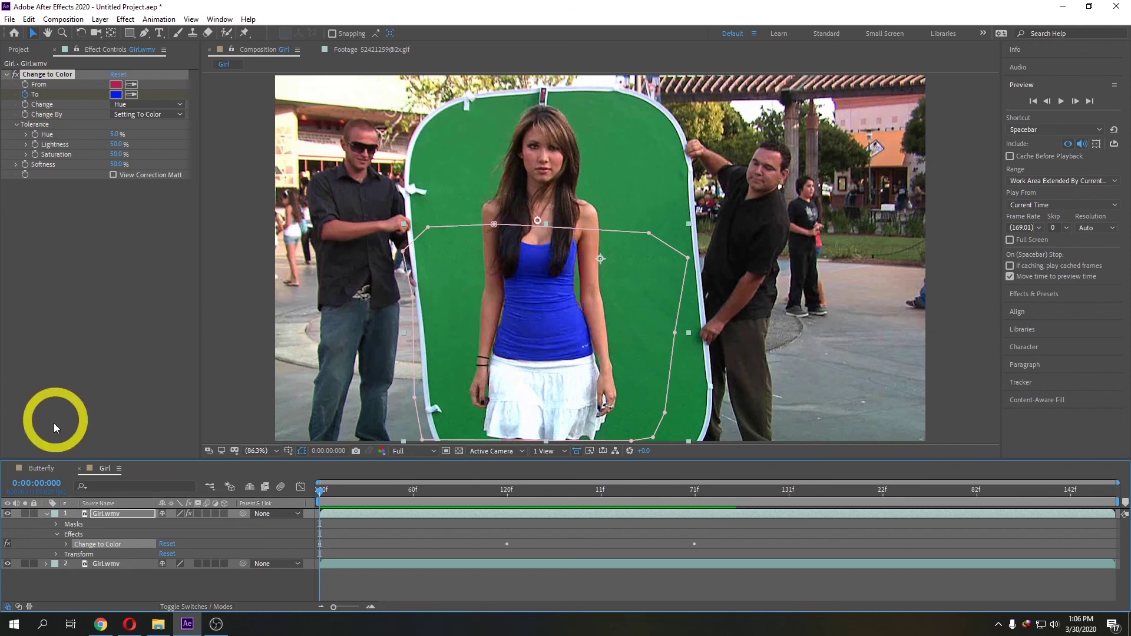
Switch between the Girl and Butterfly tabs, ending on the Butterfly composition
{"action": "left_click", "coordinate": [42, 467]}
{"action": "left_click", "coordinate": [92, 468]}
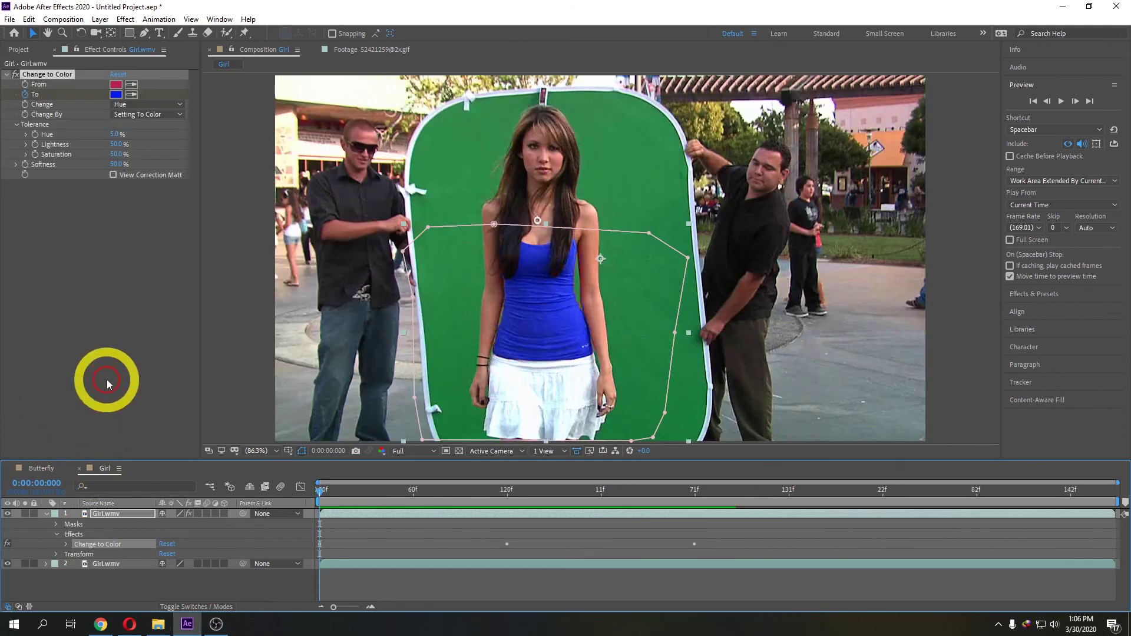
{"action": "left_click", "coordinate": [48, 468]}
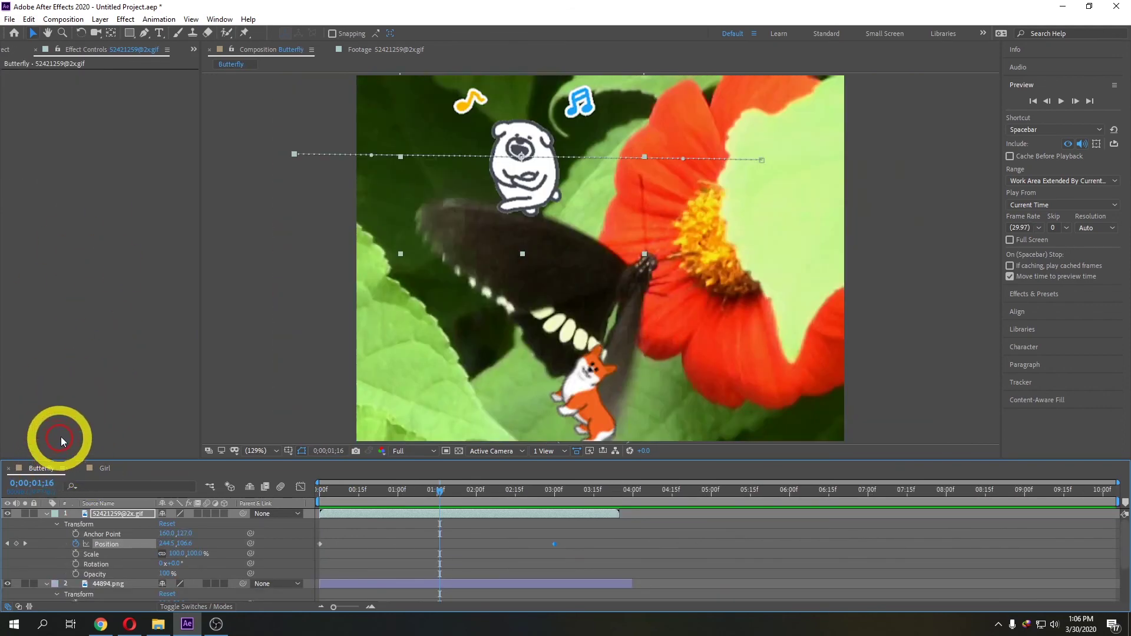